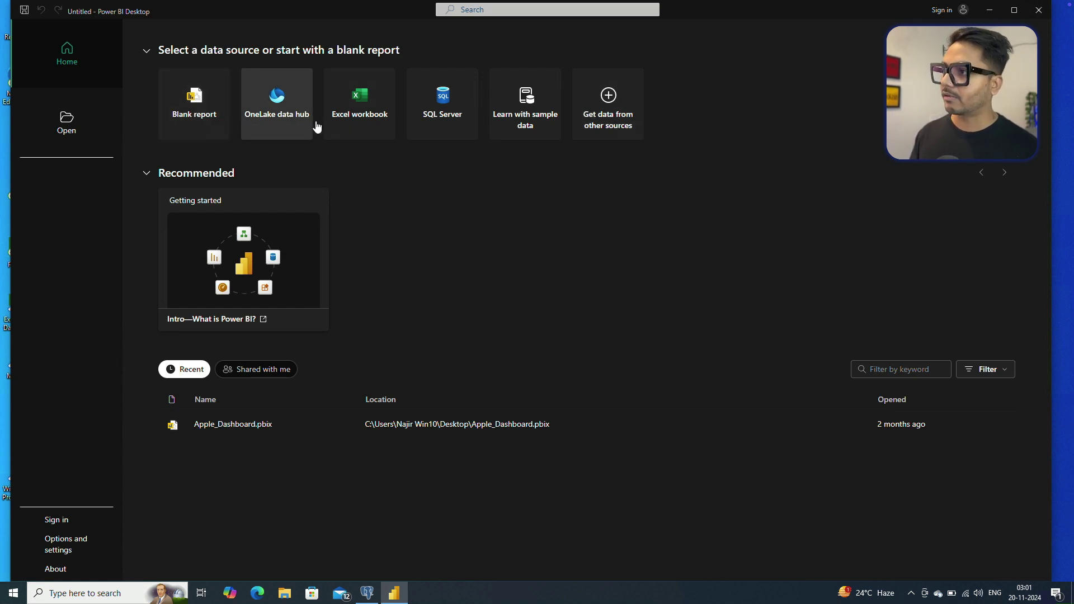
Start a new report and choose PostgreSQL database from the Database connectors in Get data.
click(619, 121)
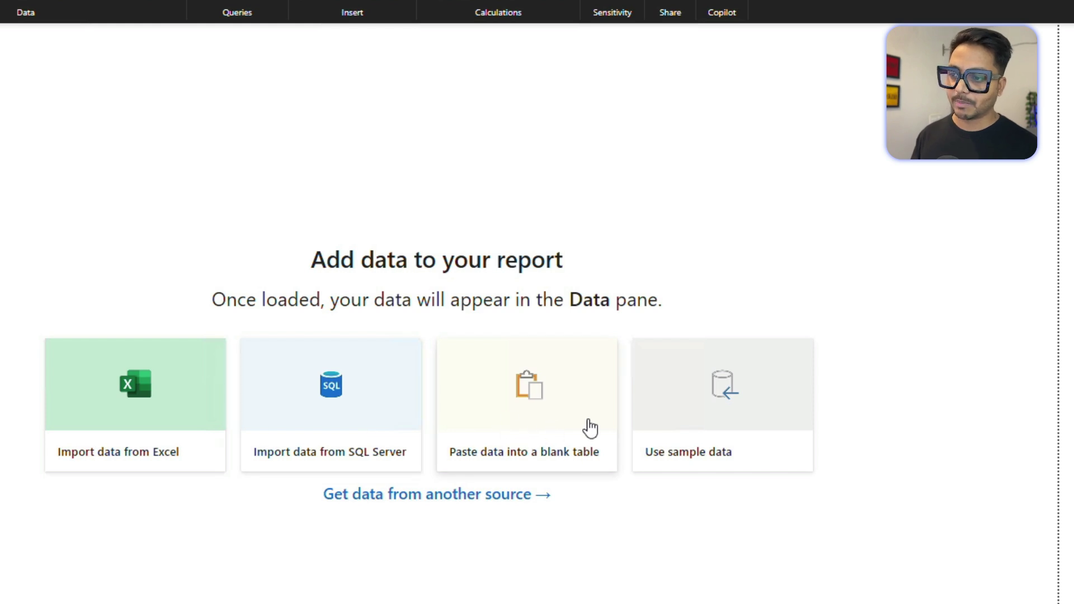
click(505, 501)
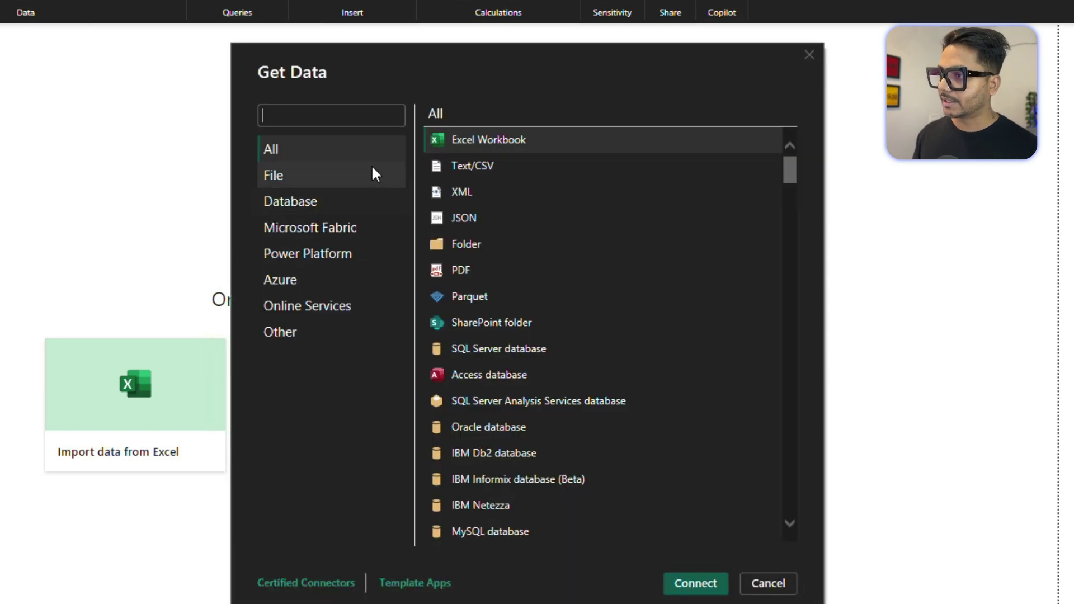
click(311, 201)
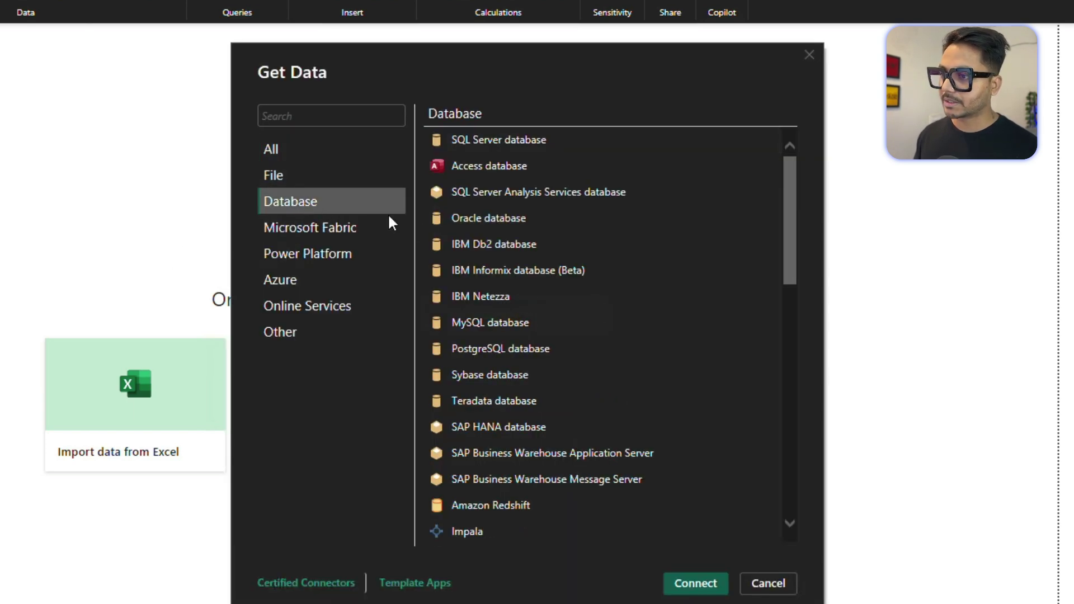
click(507, 346)
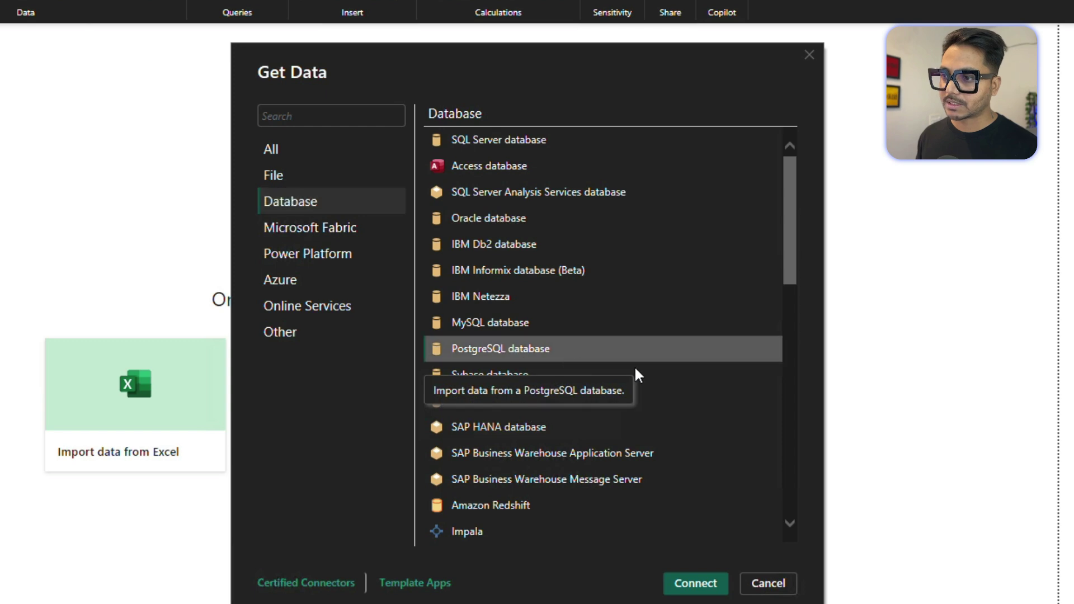
click(694, 587)
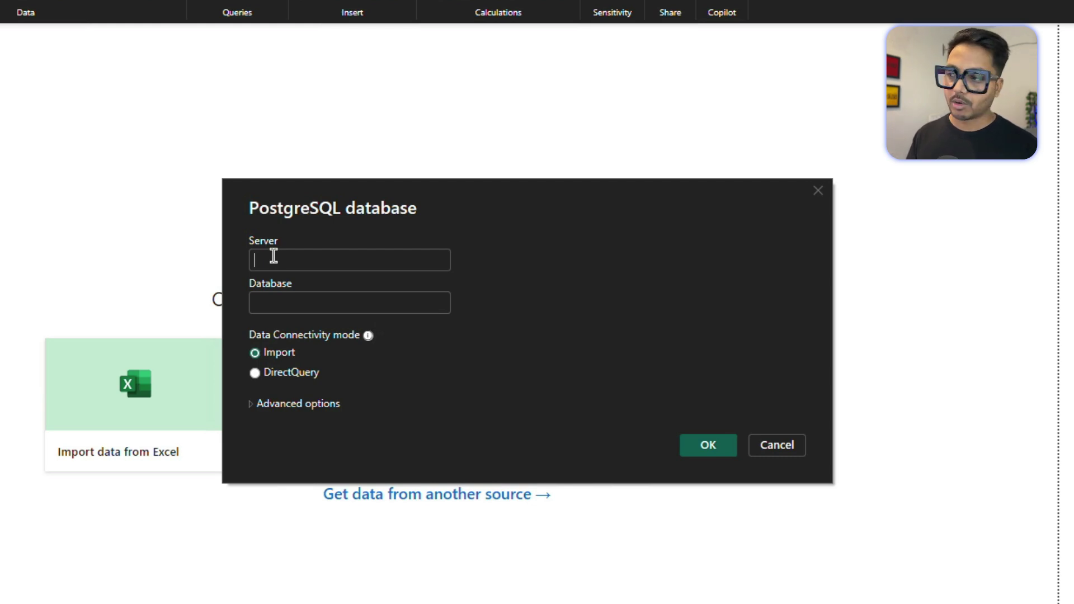
Enter localhost as the PostgreSQL server, then place the cursor in the Database field.
text(lo)
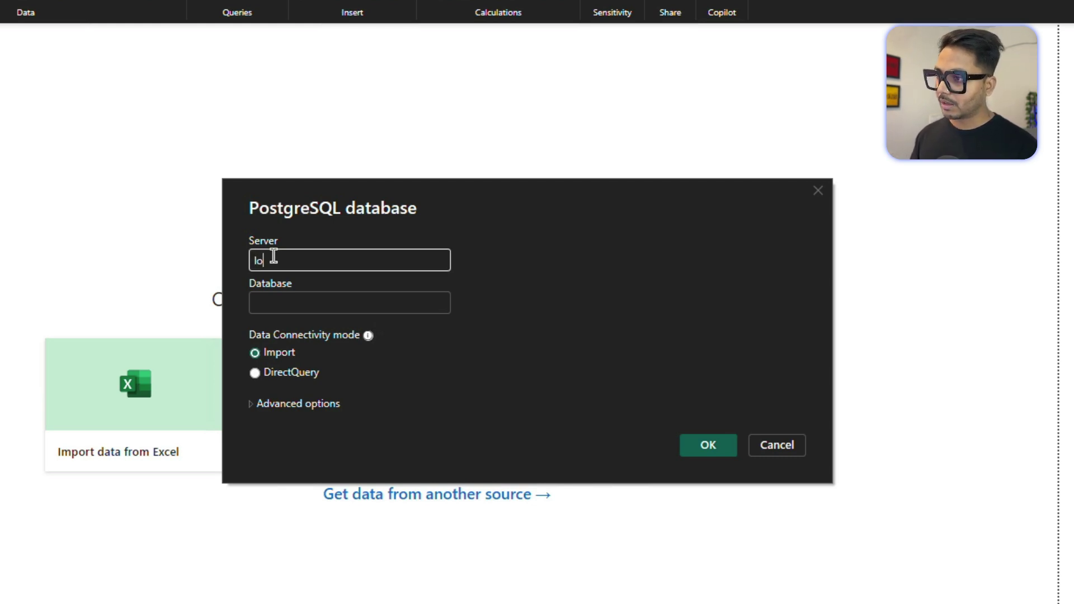
text(calhost)
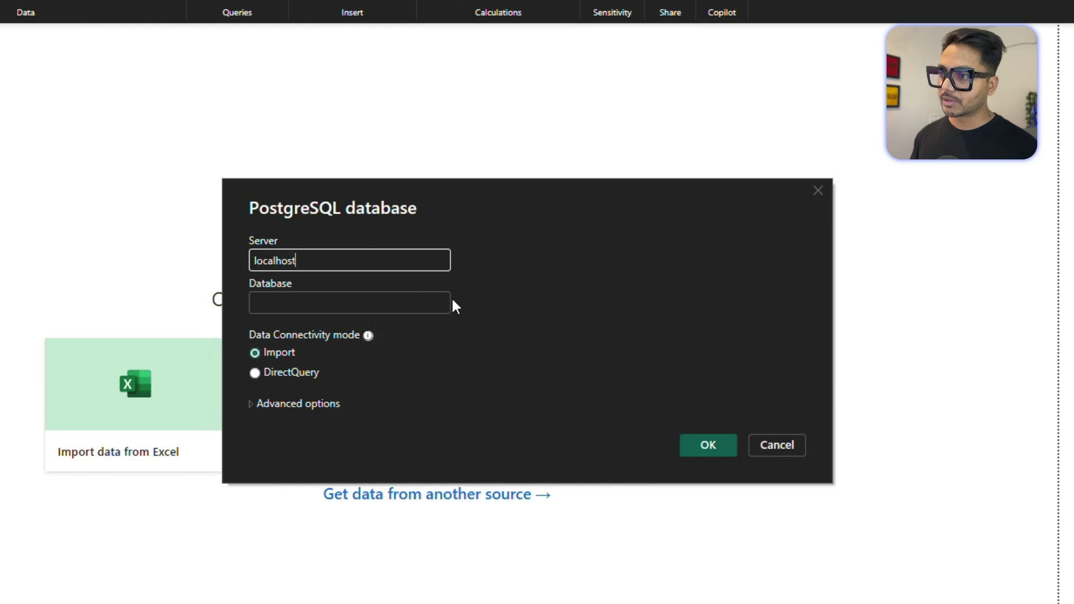
click(500, 309)
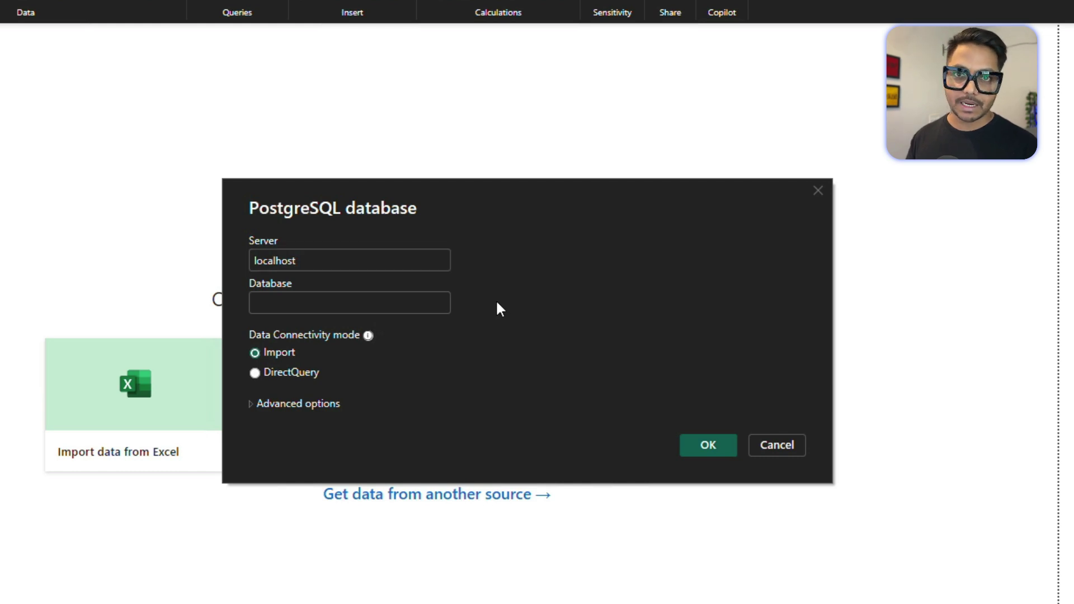
click(305, 256)
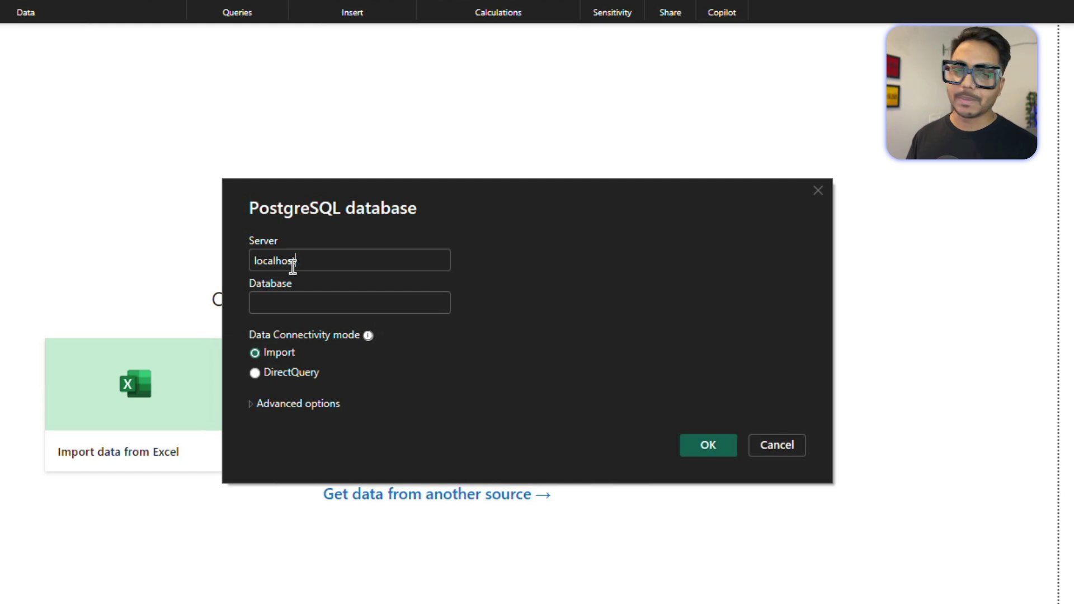
double_click(271, 262)
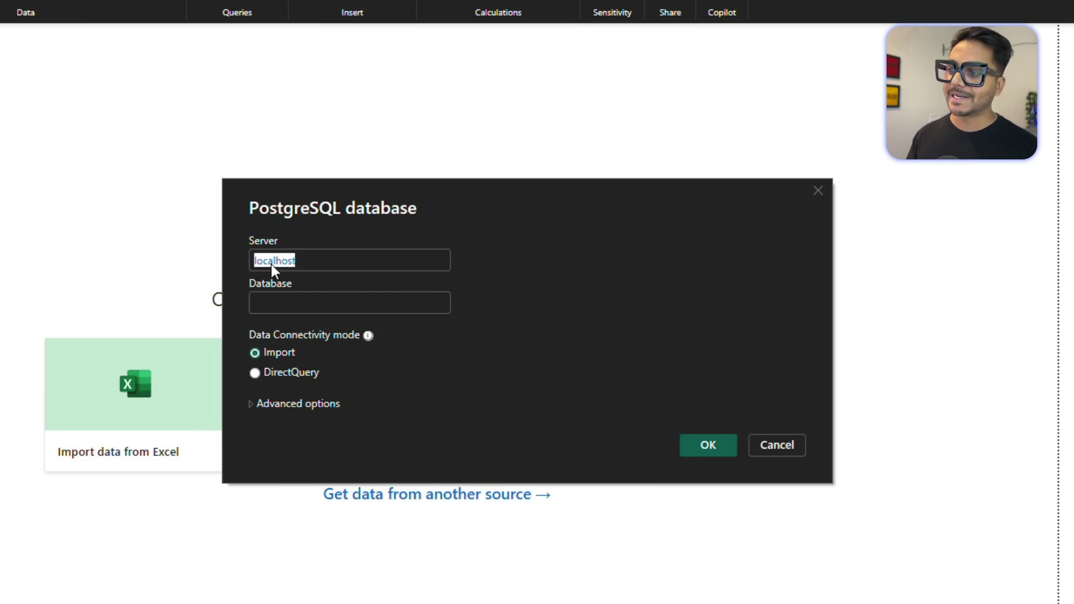
click(317, 261)
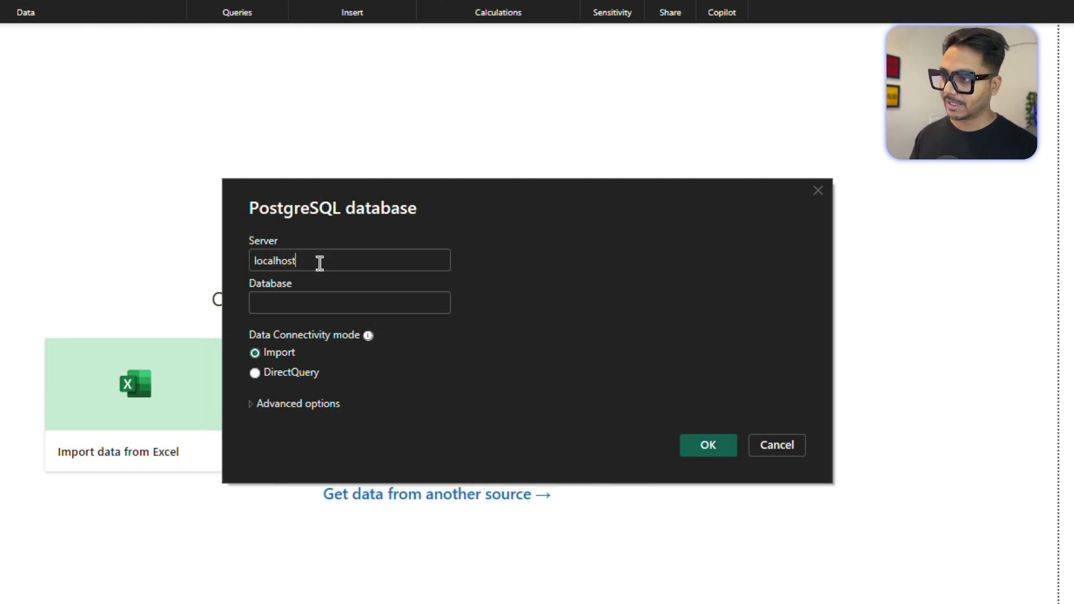
click(277, 301)
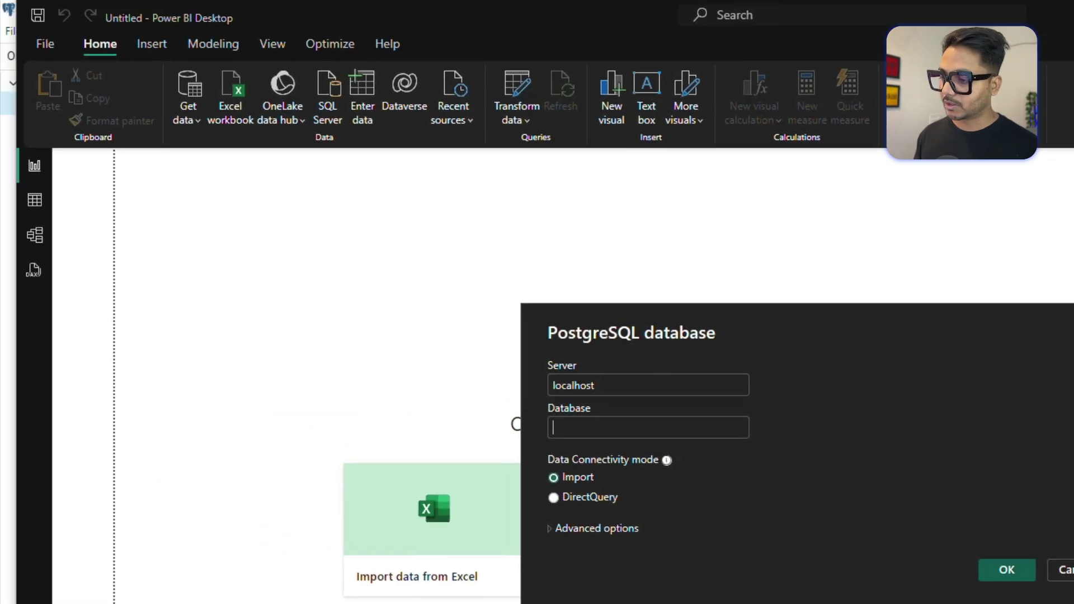
In pgAdmin 4, confirm the PostgreSQL 17 server's connection host is localhost, then expand the ikea database.
key(alt+Tab)
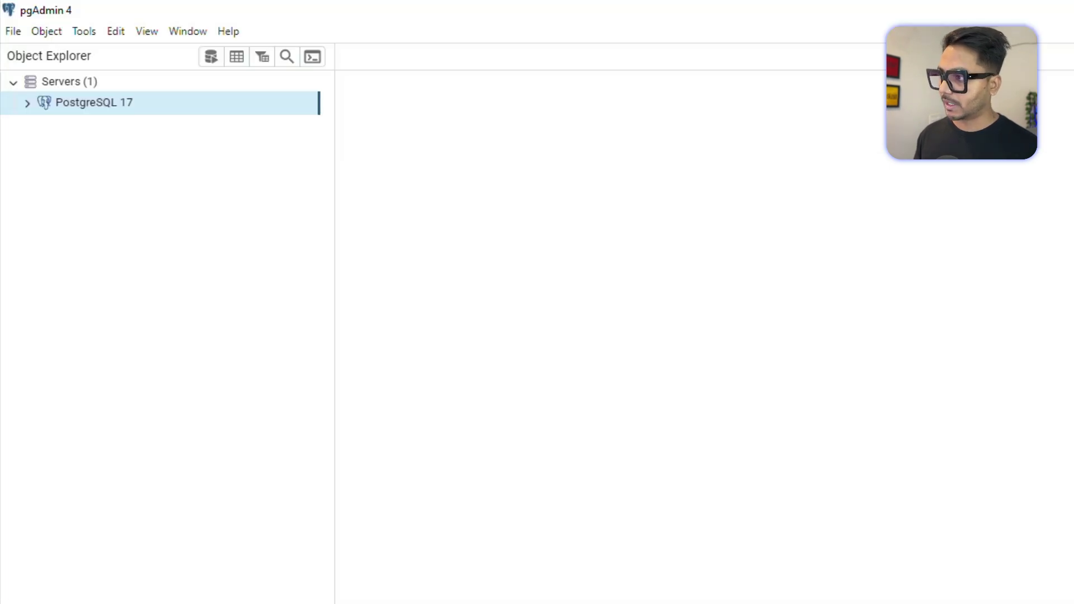
click(24, 103)
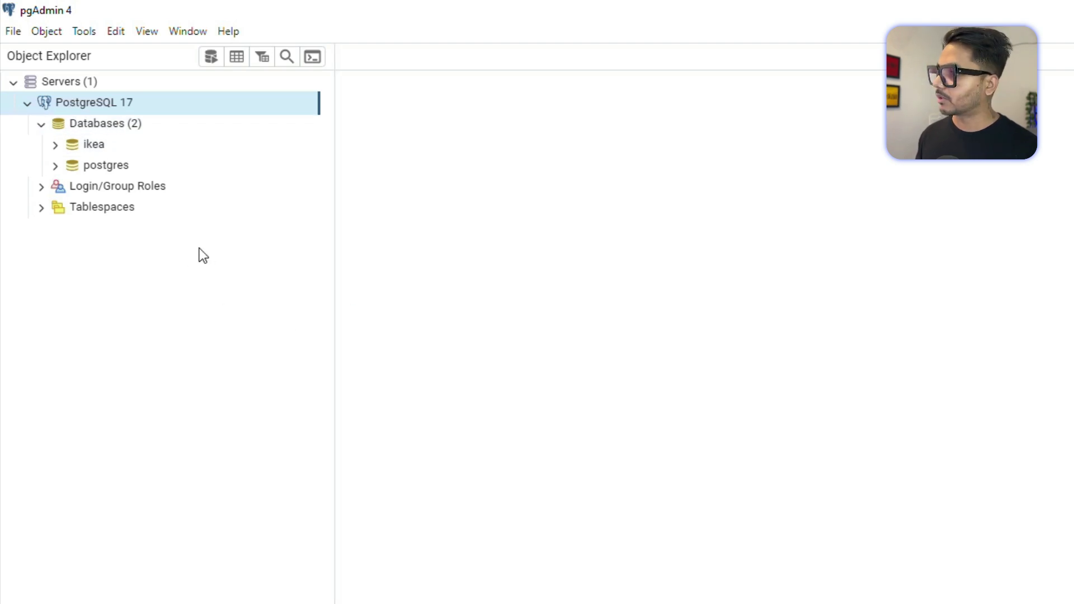
right_click(80, 105)
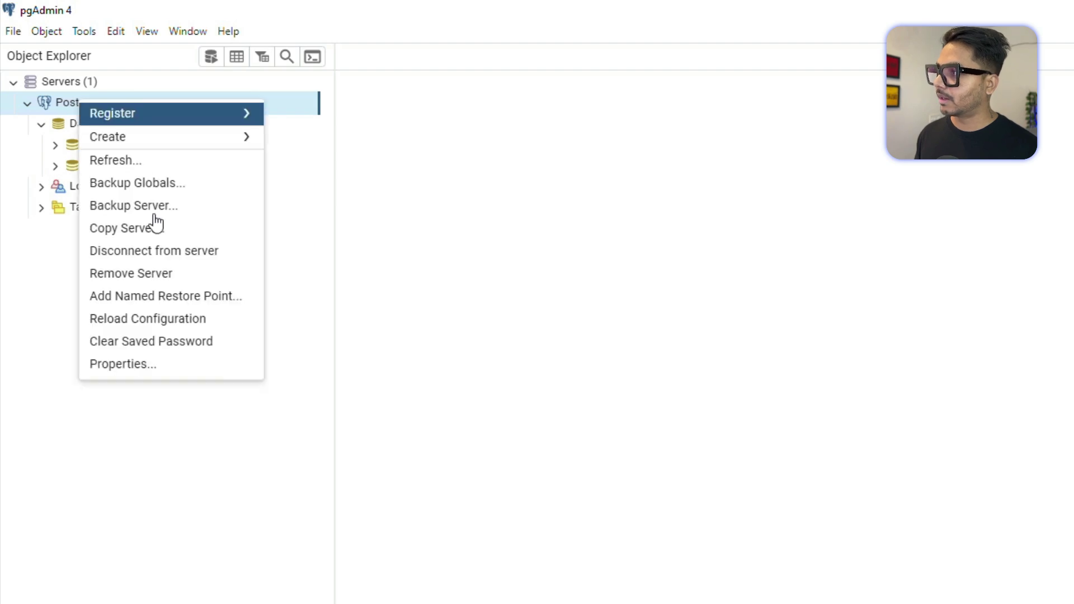
click(167, 370)
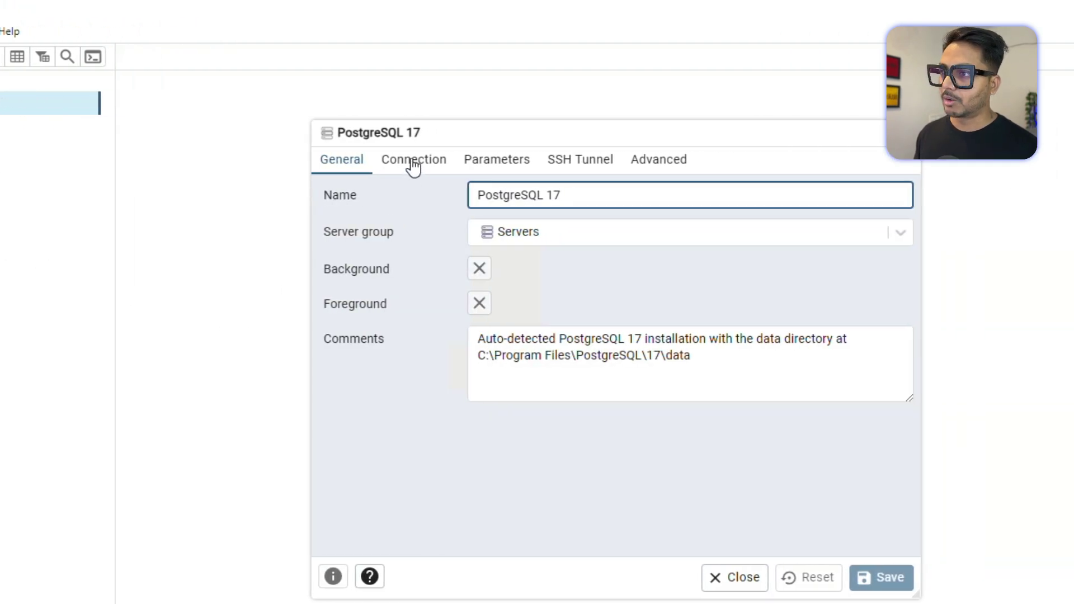
click(632, 162)
click(511, 201)
double_click(510, 199)
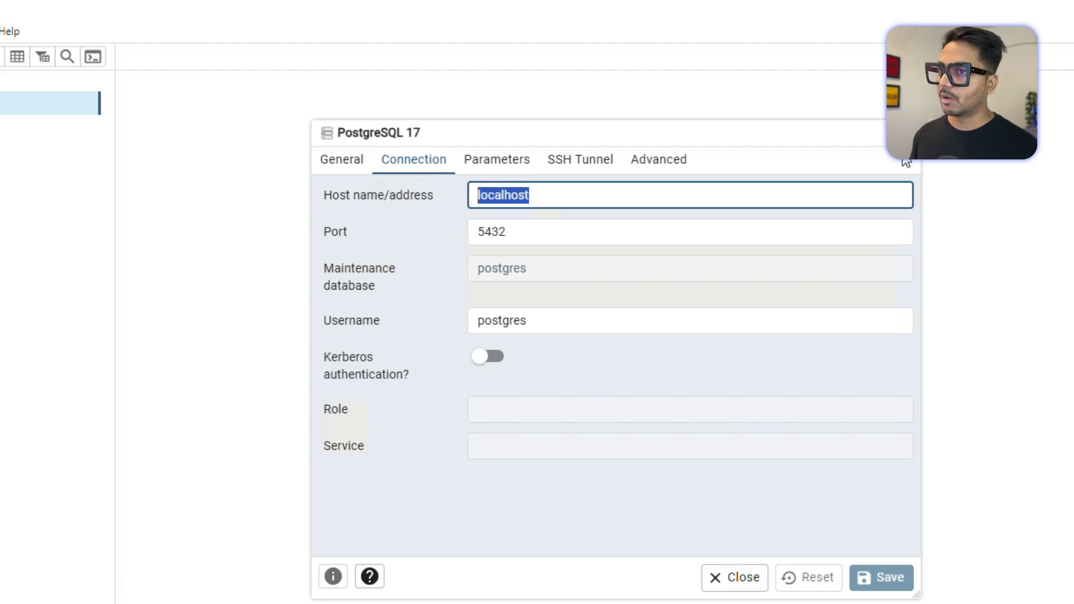
key(Escape)
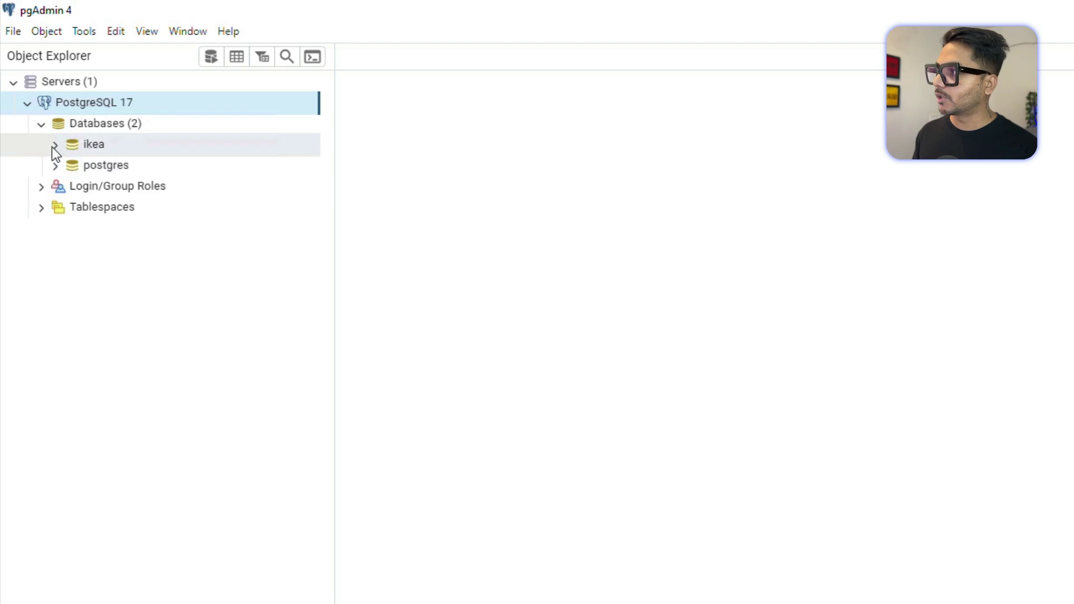
click(54, 147)
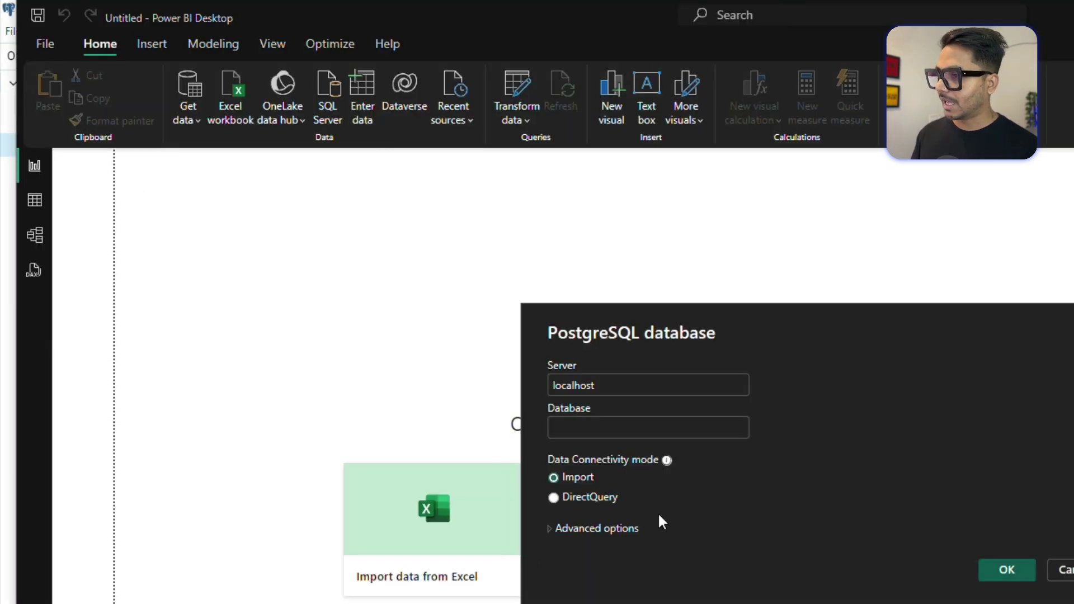
Enter ikea as the database name and submit the localhost connection.
text(ikea)
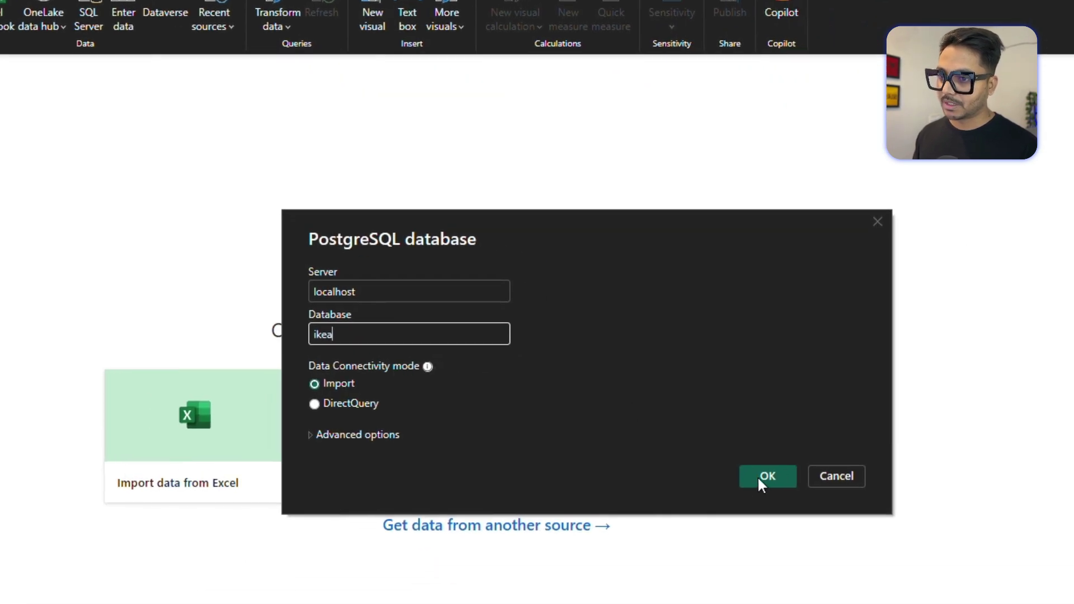
click(770, 475)
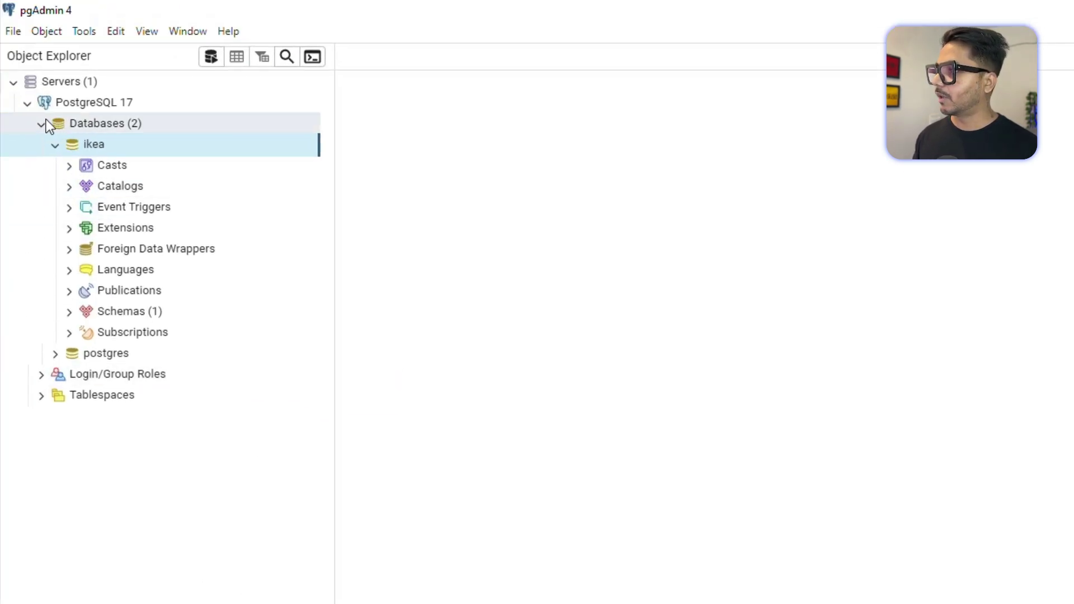
Check the ikea database's properties in pgAdmin 4 (owner postgres), then return to Power BI Desktop.
click(46, 120)
click(42, 123)
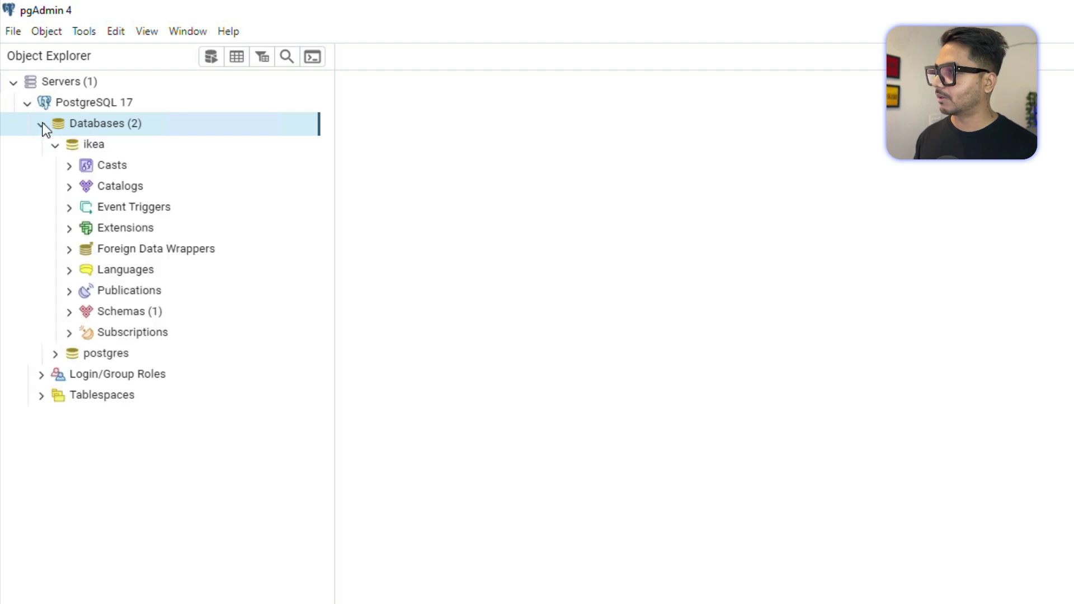
right_click(110, 146)
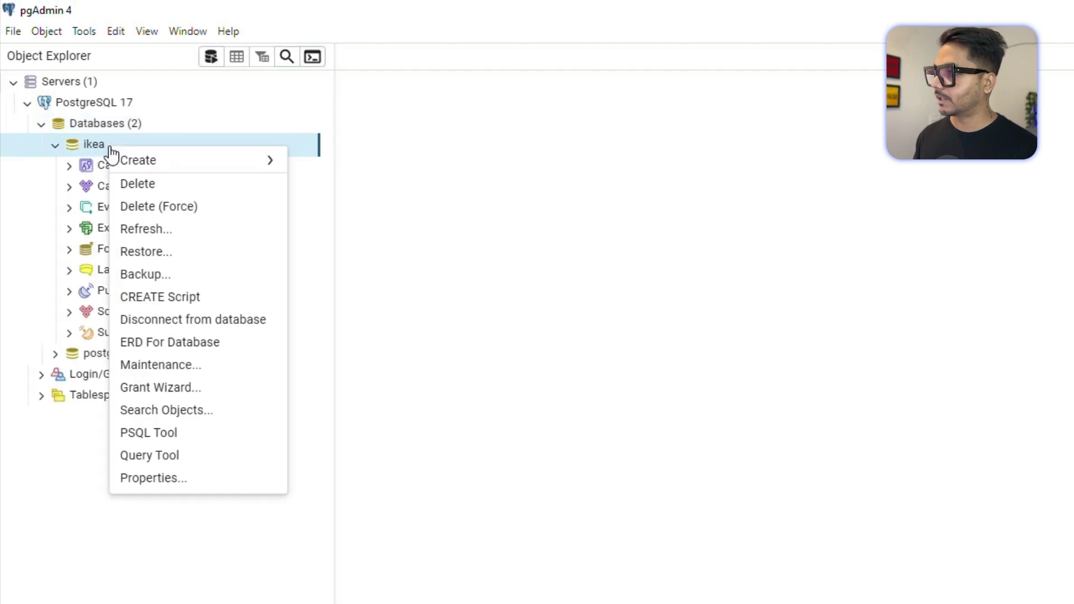
click(175, 480)
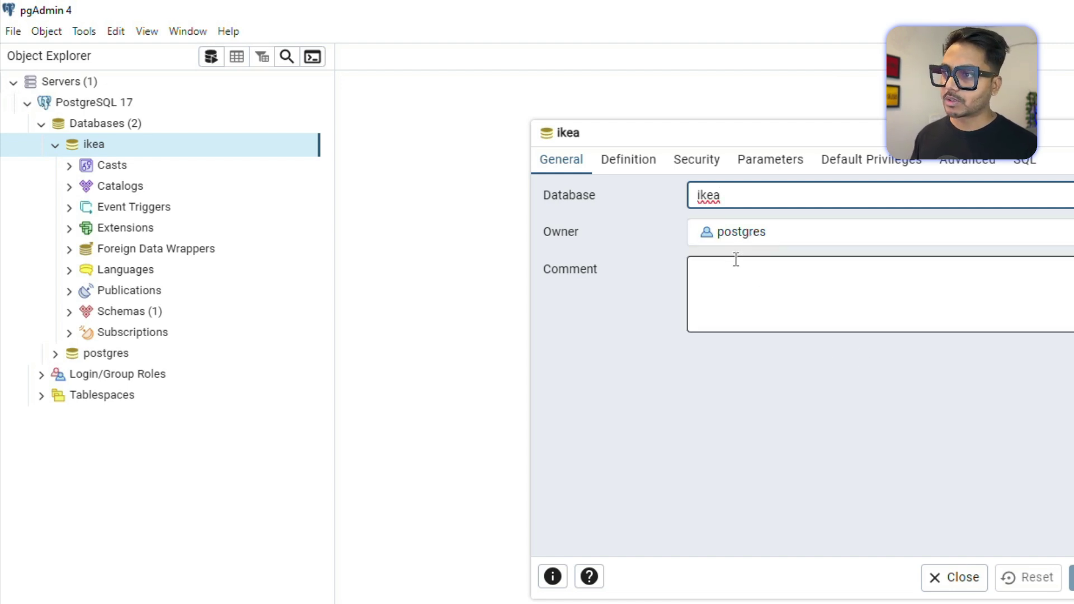
click(946, 579)
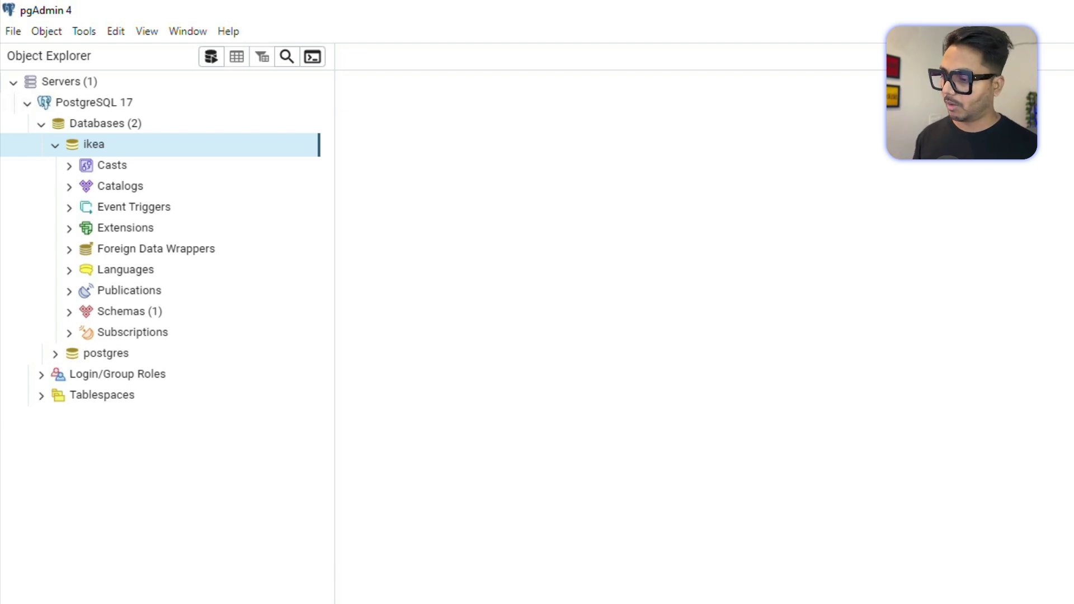
key(alt+Tab)
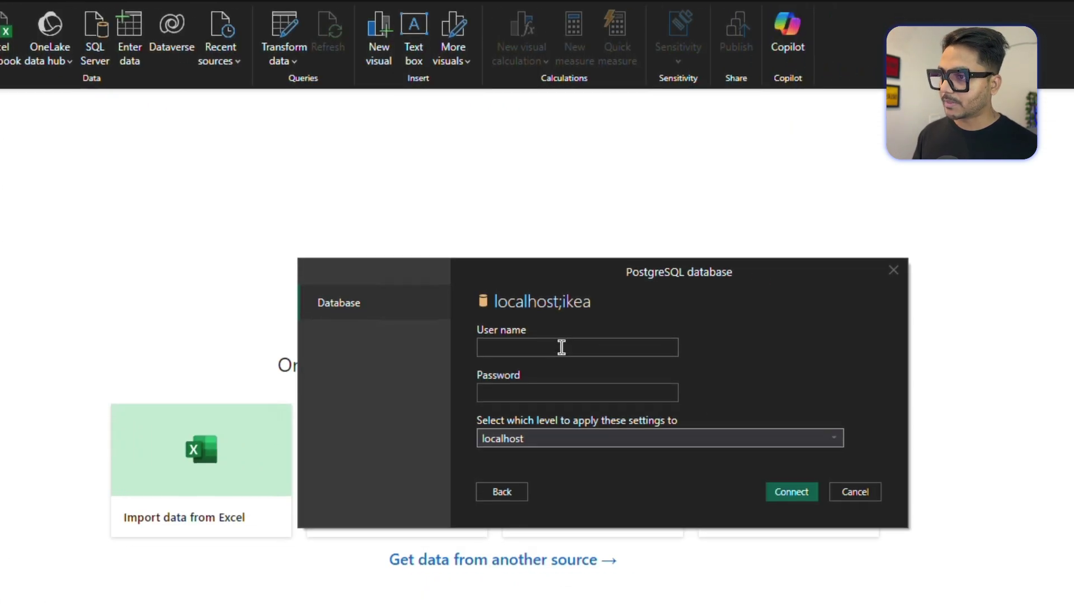
Sign in to localhost;ikea as user postgres with the database password and connect.
click(794, 406)
text(postgres)
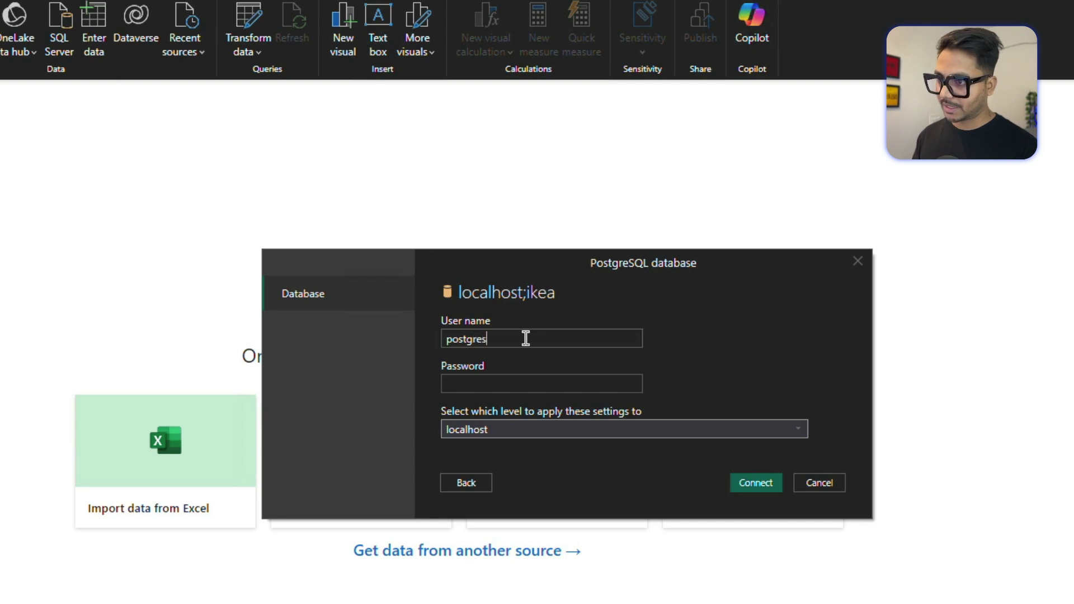
key(Tab)
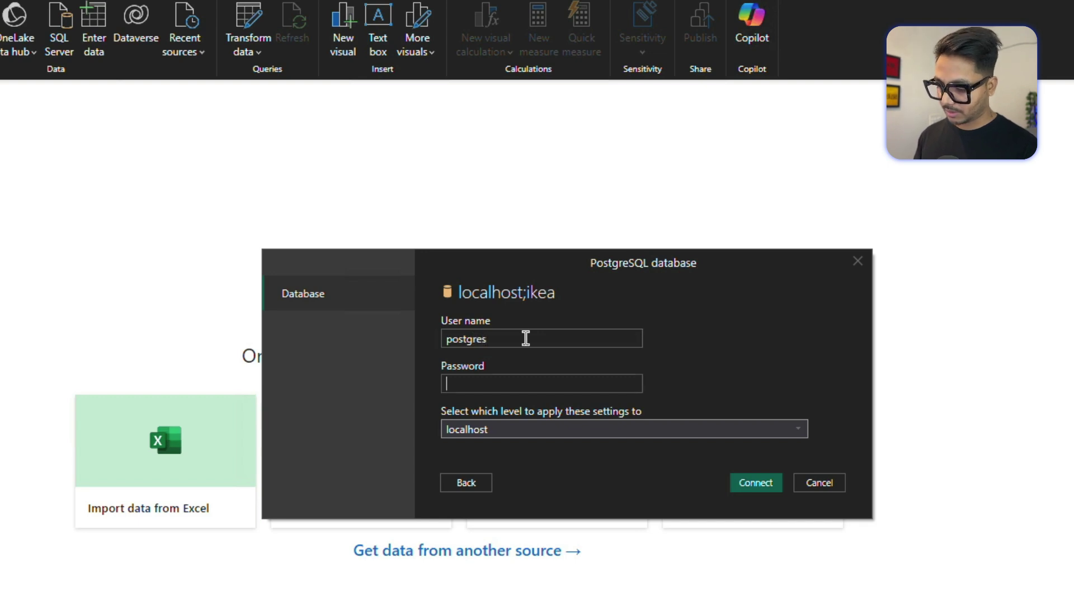
text(admin)
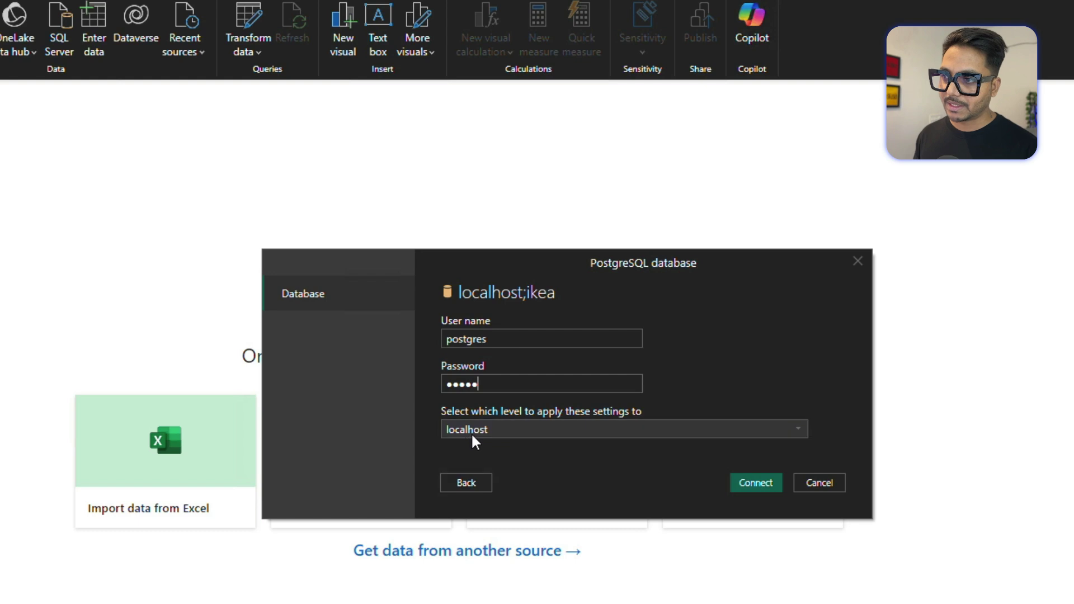
click(760, 485)
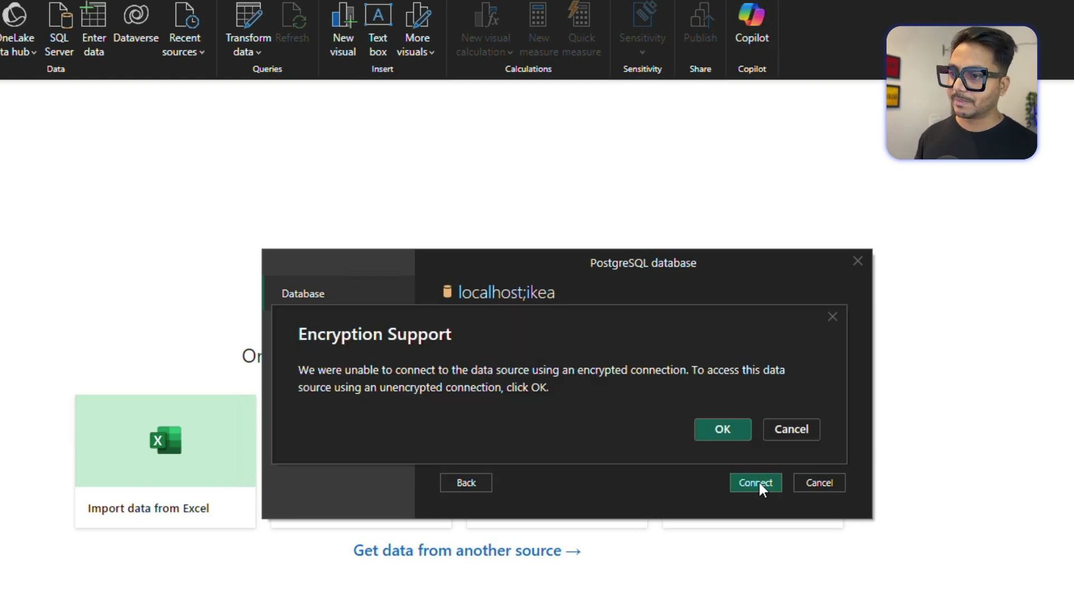
Accept the unencrypted connection, tick public.apple_products and public.employees, and load them into the query editor.
click(720, 427)
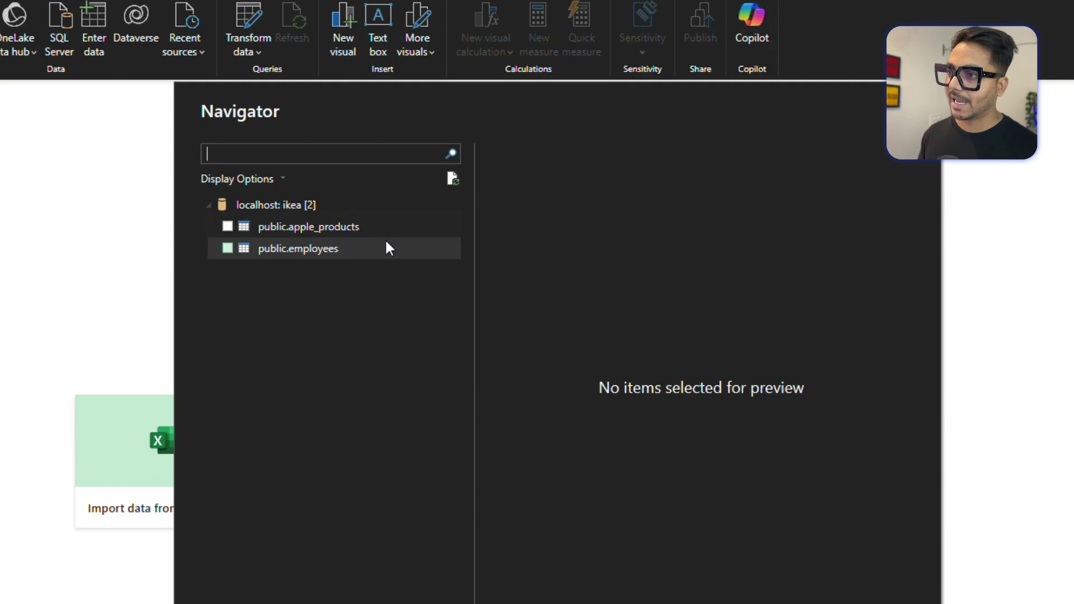
click(228, 226)
click(152, 200)
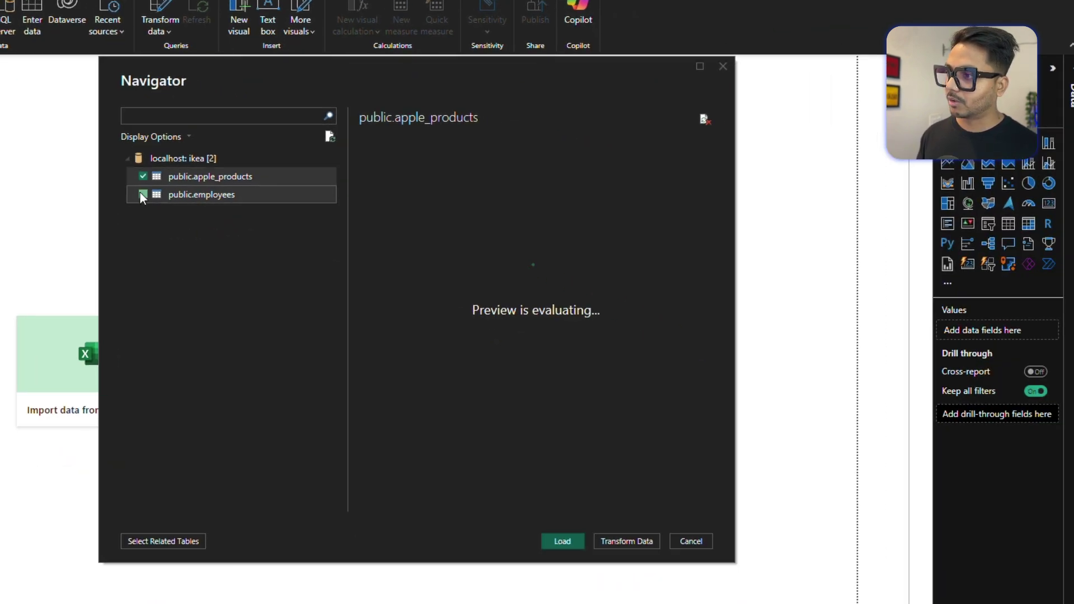
click(620, 540)
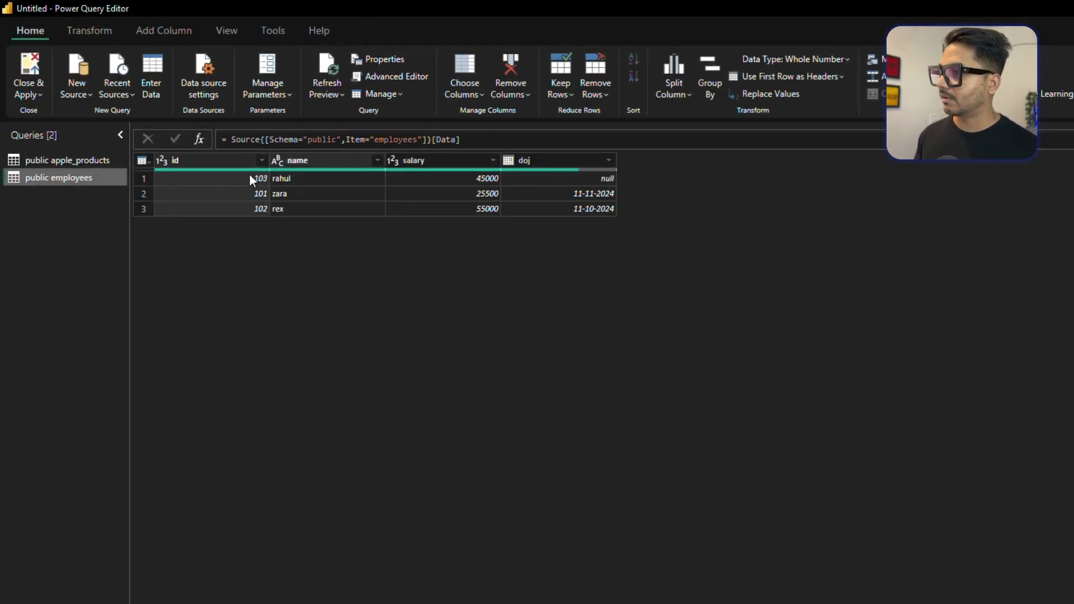
Select the public apple_products query to preview its 27 rows.
click(70, 160)
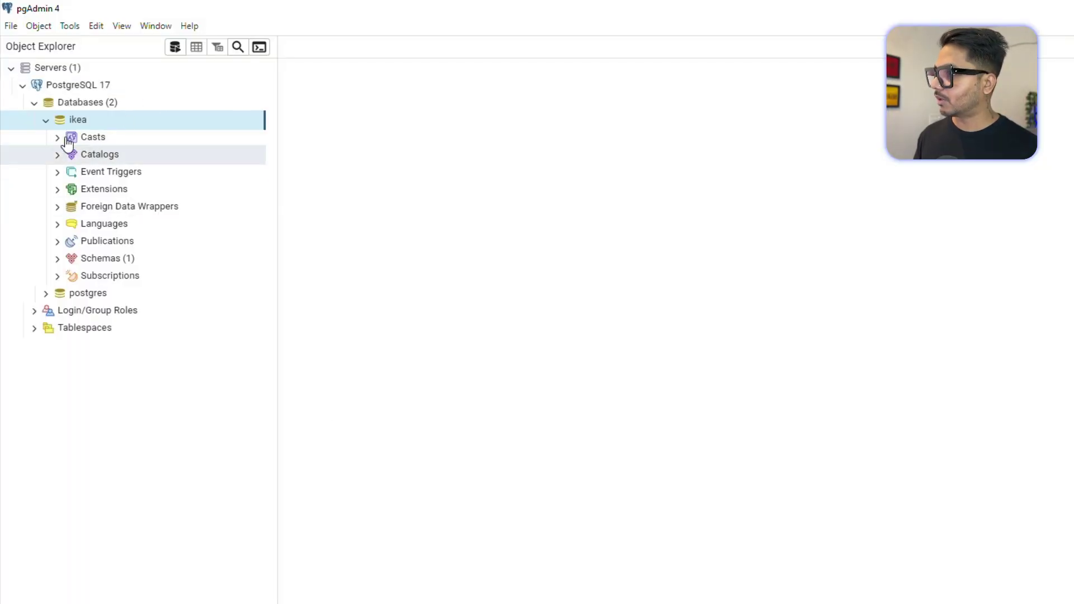
In pgAdmin 4, run SELECT * FROM apple_products; on the ikea database and scroll through the results.
click(85, 258)
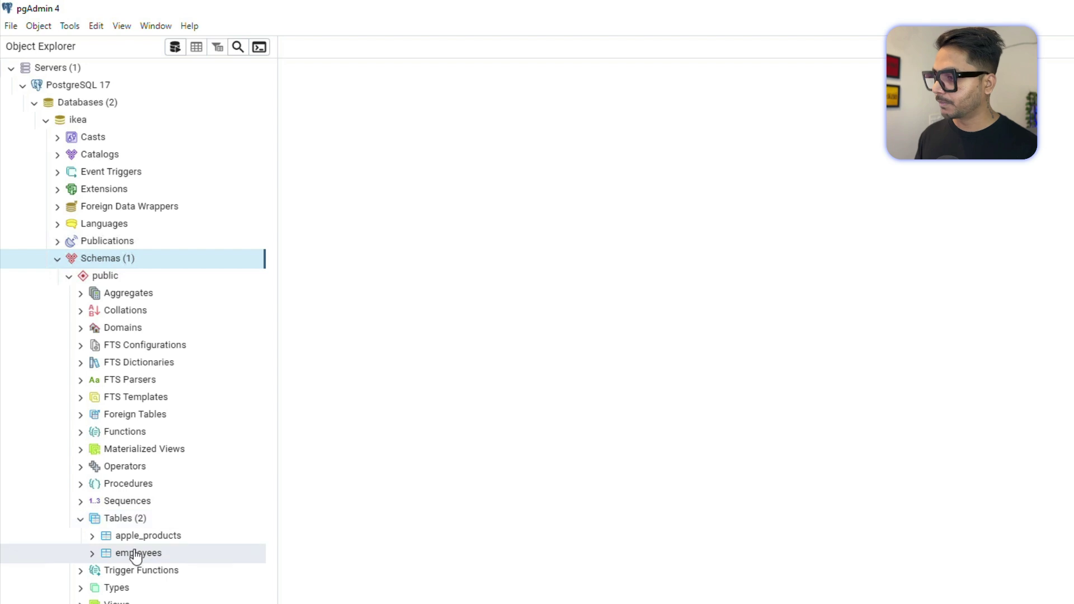
click(155, 541)
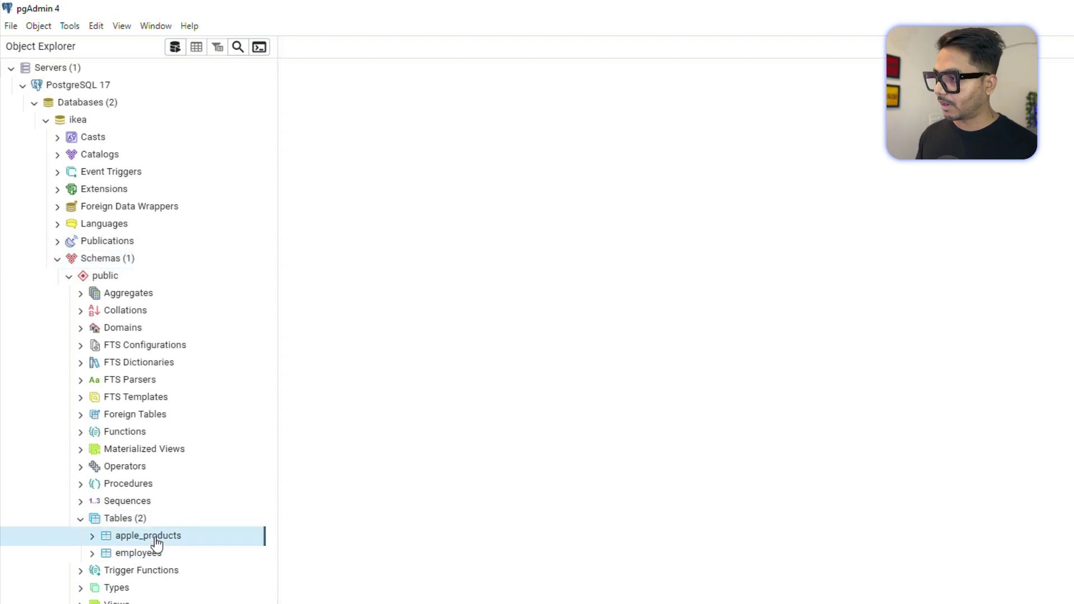
click(175, 48)
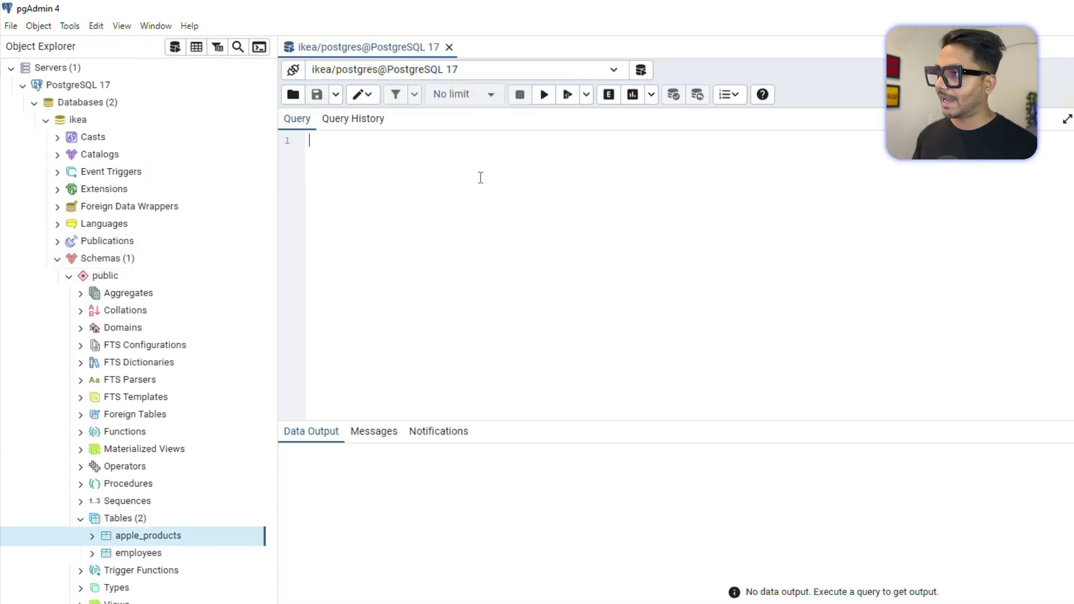
text(SELECT )
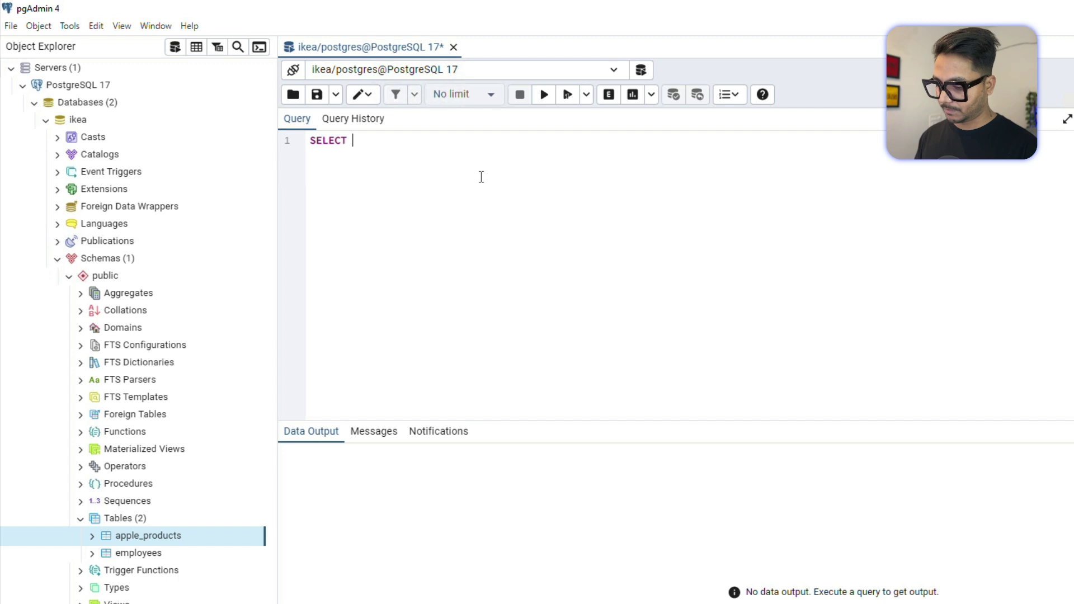
text(* FROM ap)
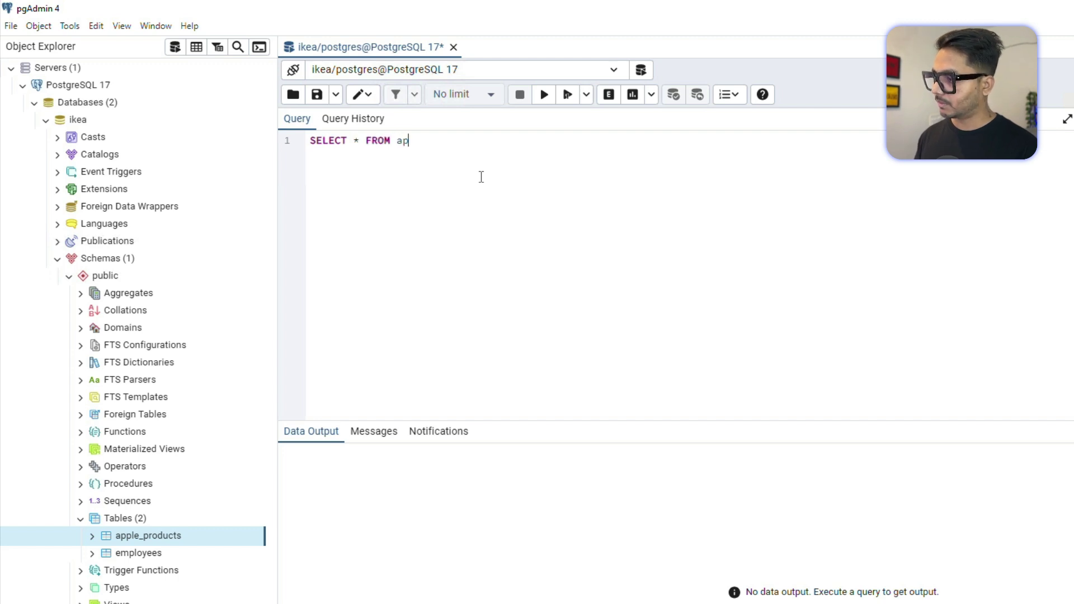
text(ple_)
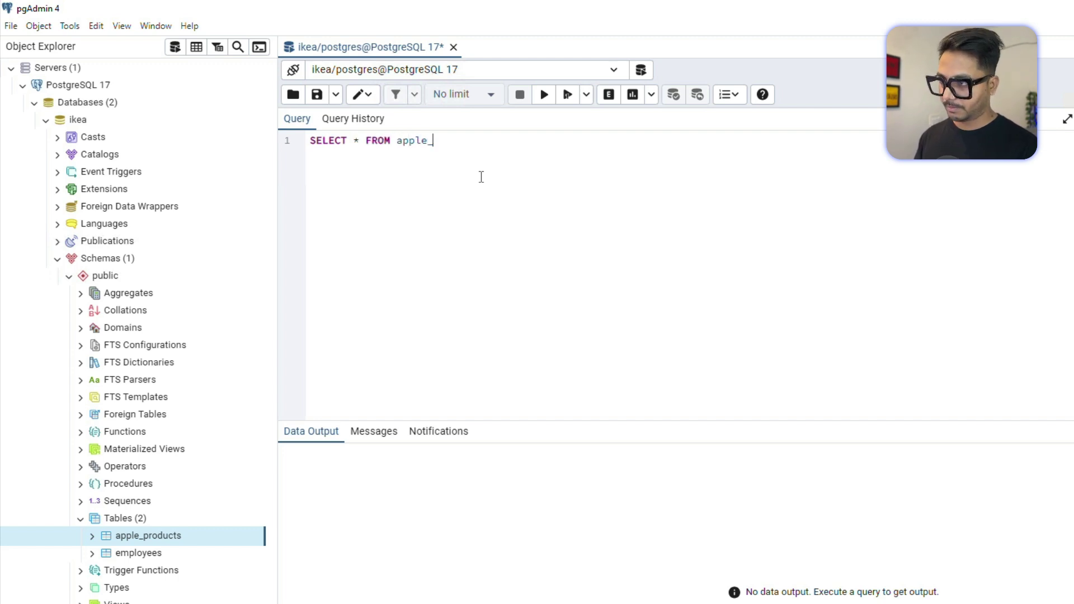
text(products)
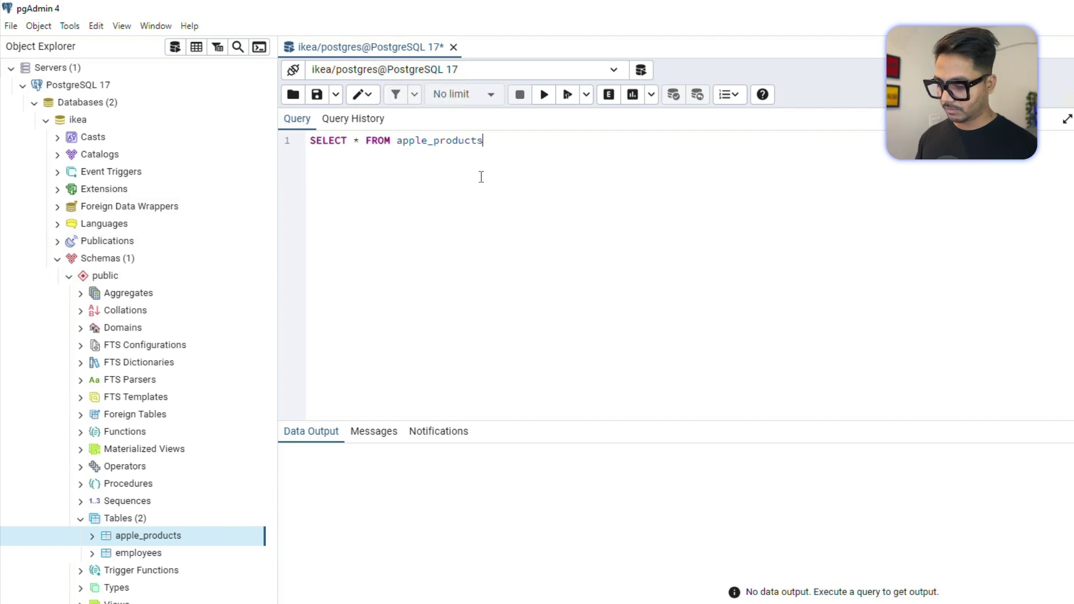
text(;)
key(ctrl+a)
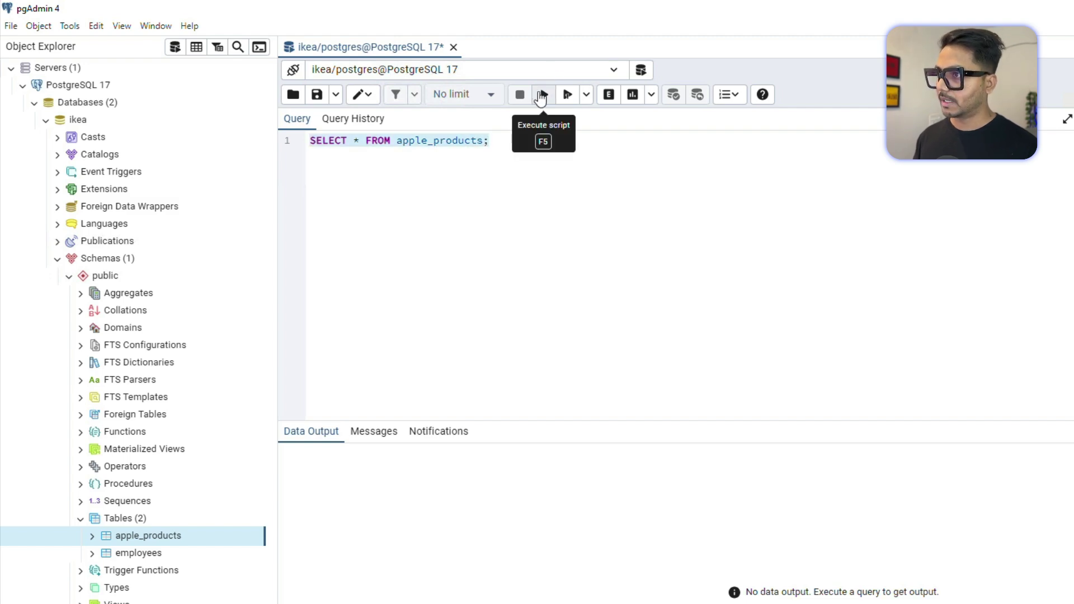
click(542, 94)
scroll(458, 572, down, 3)
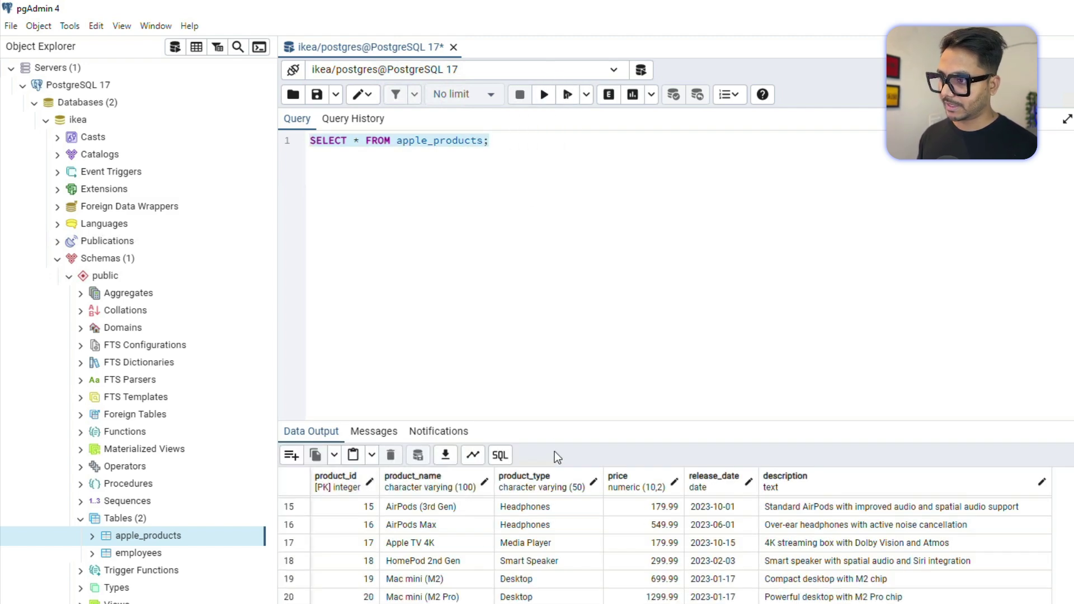
drag(554, 421, 573, 270)
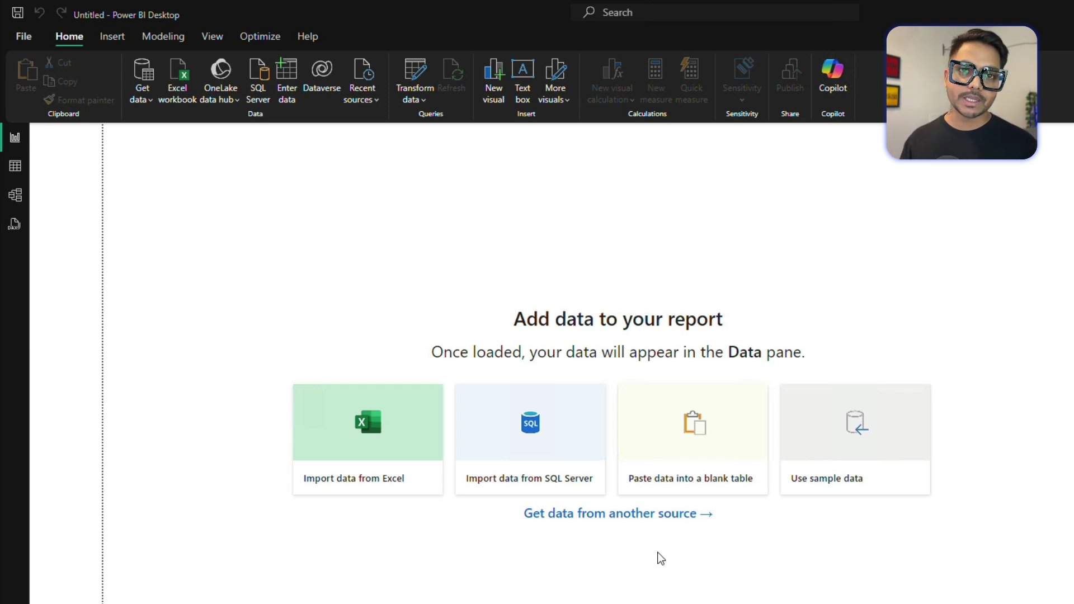
Choose the PostgreSQL database connector again from the Database category of Get data.
click(606, 514)
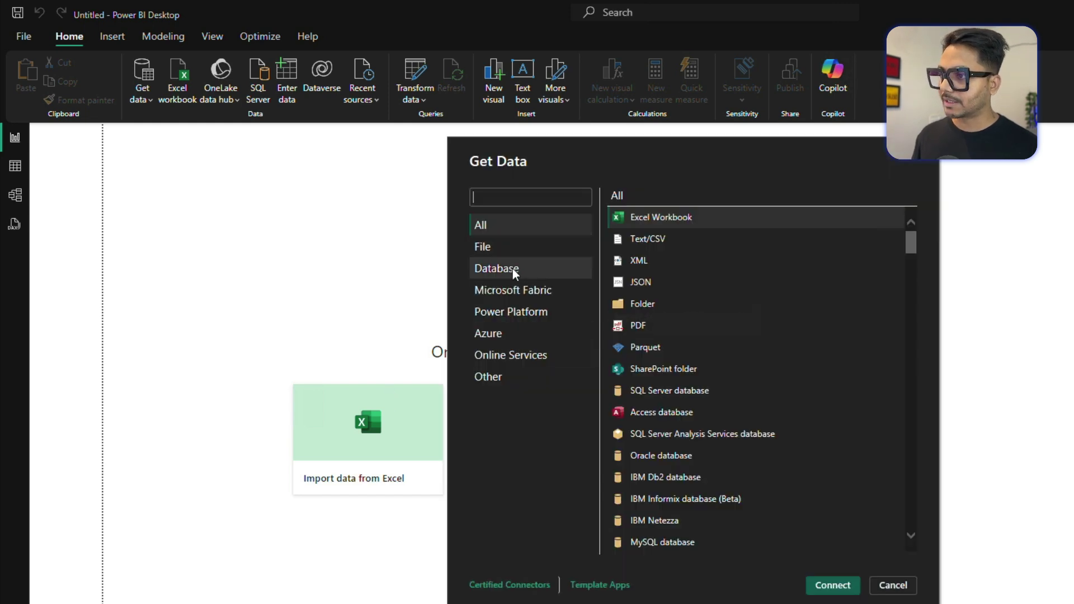
click(513, 268)
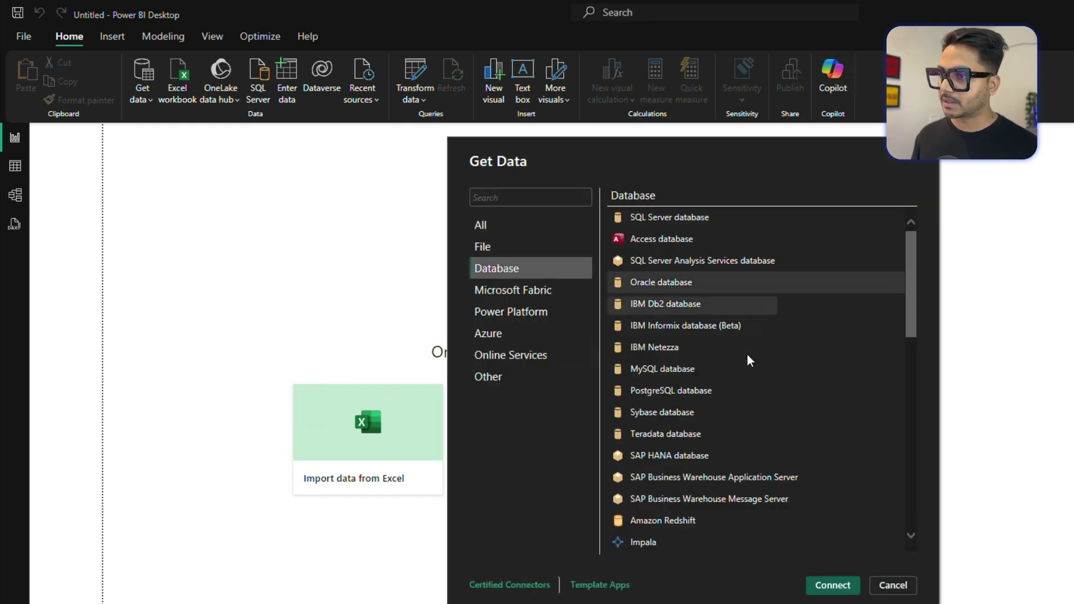
click(675, 388)
click(825, 587)
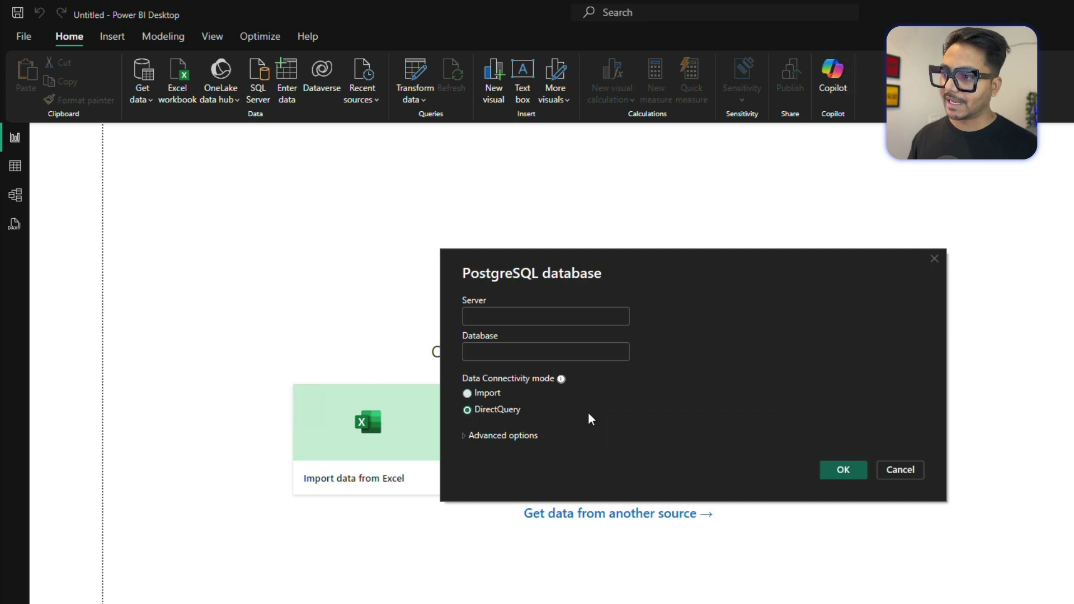
Fill the PostgreSQL connection form with server localhost and database ikea, revealing the SQL statement box.
click(489, 314)
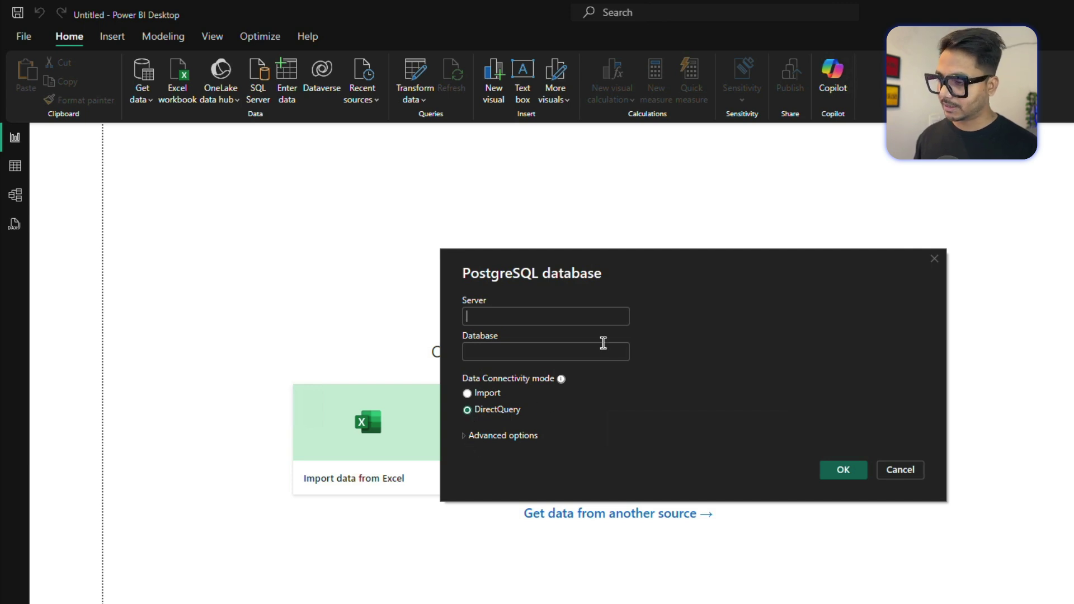
text(l)
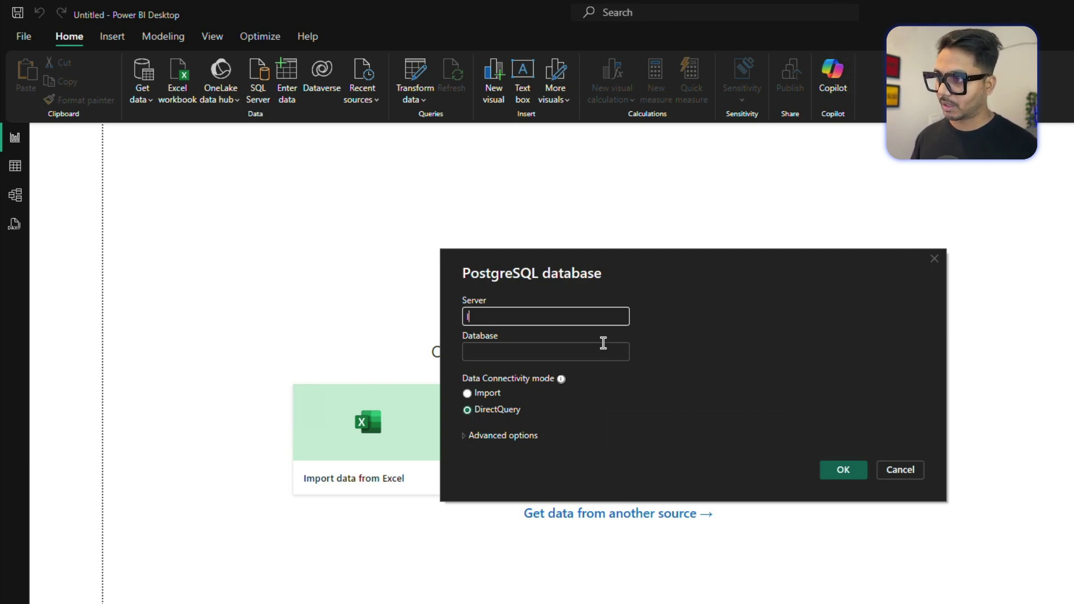
text(ocalhost)
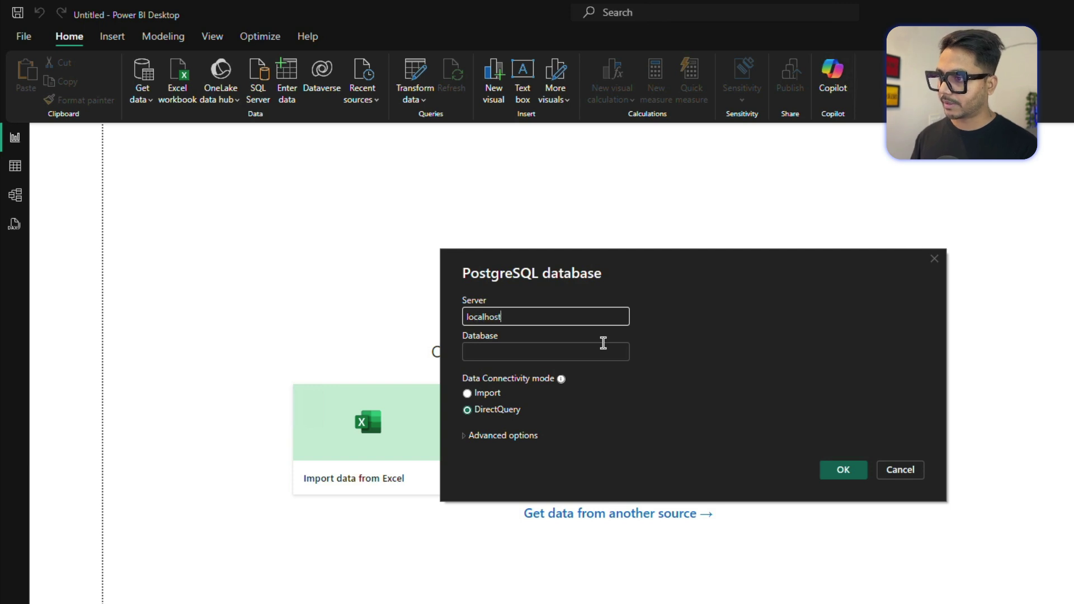
click(465, 437)
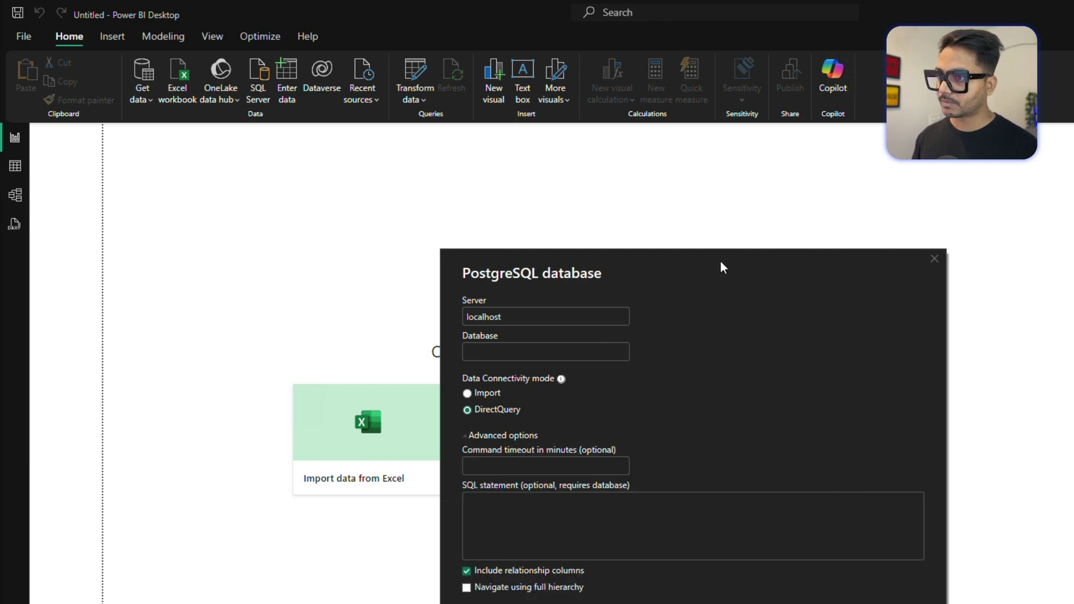
click(446, 432)
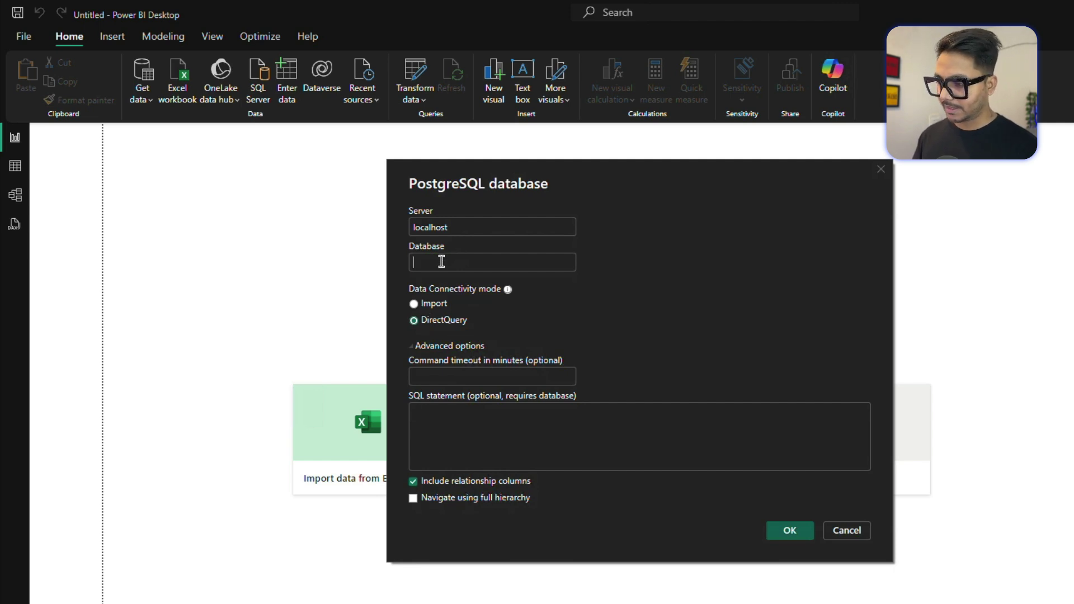
text(ikea)
click(456, 445)
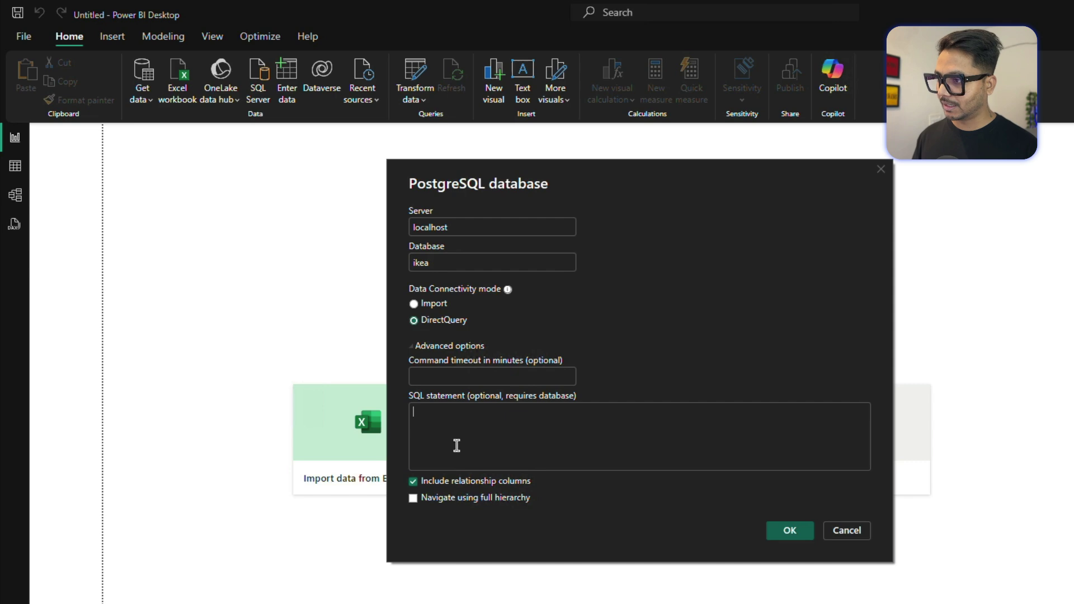
key(alt+Tab)
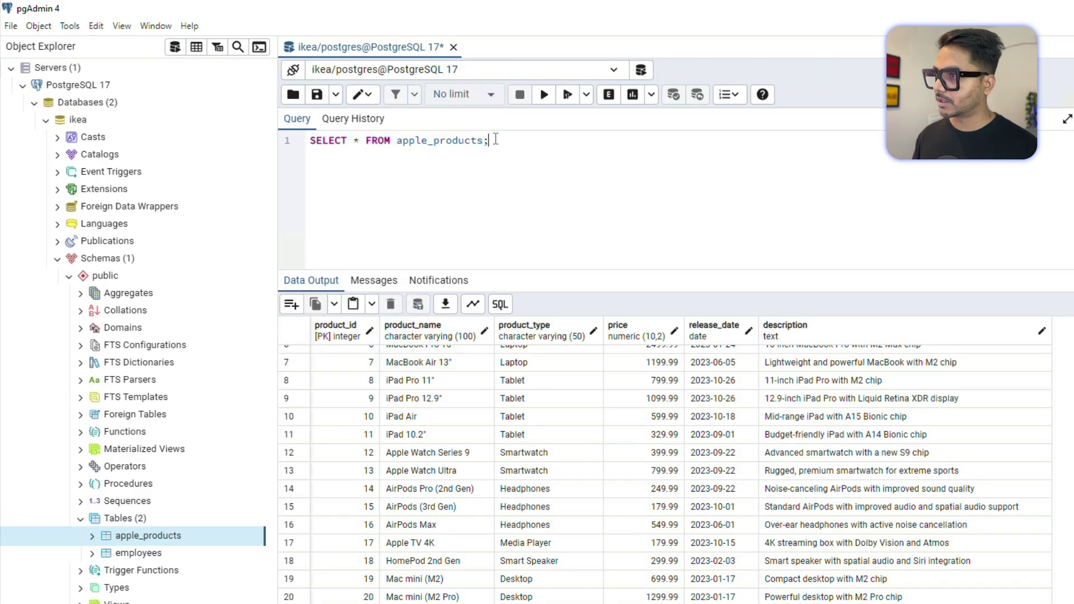
Add a second line WHERE product_type = 'Laptop'; to the apple_products query in pgAdmin.
key(BackSpace)
key(Return)
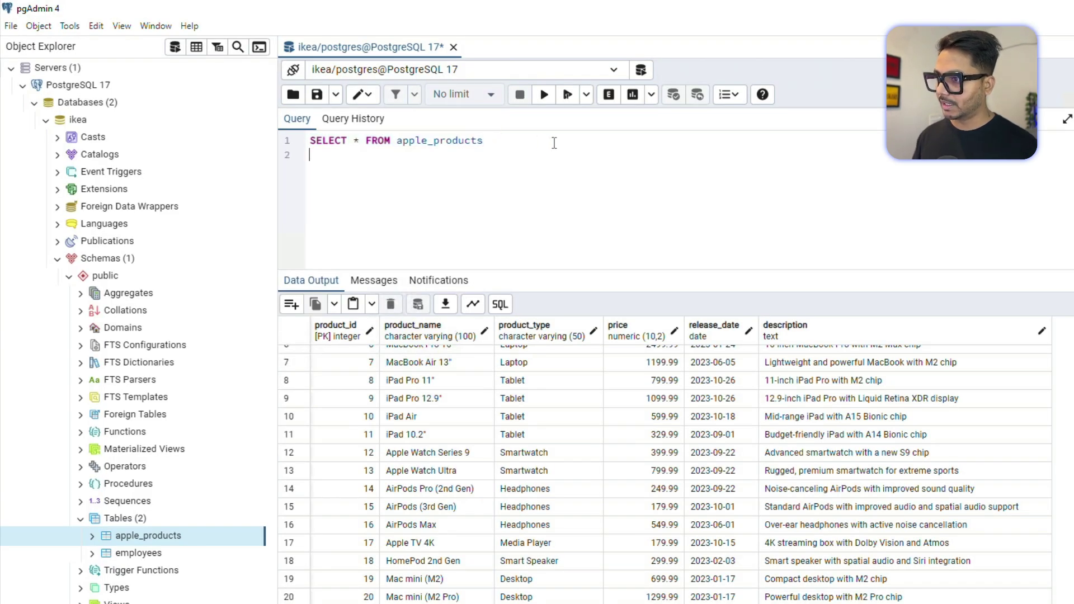
scroll(604, 439, up, 3)
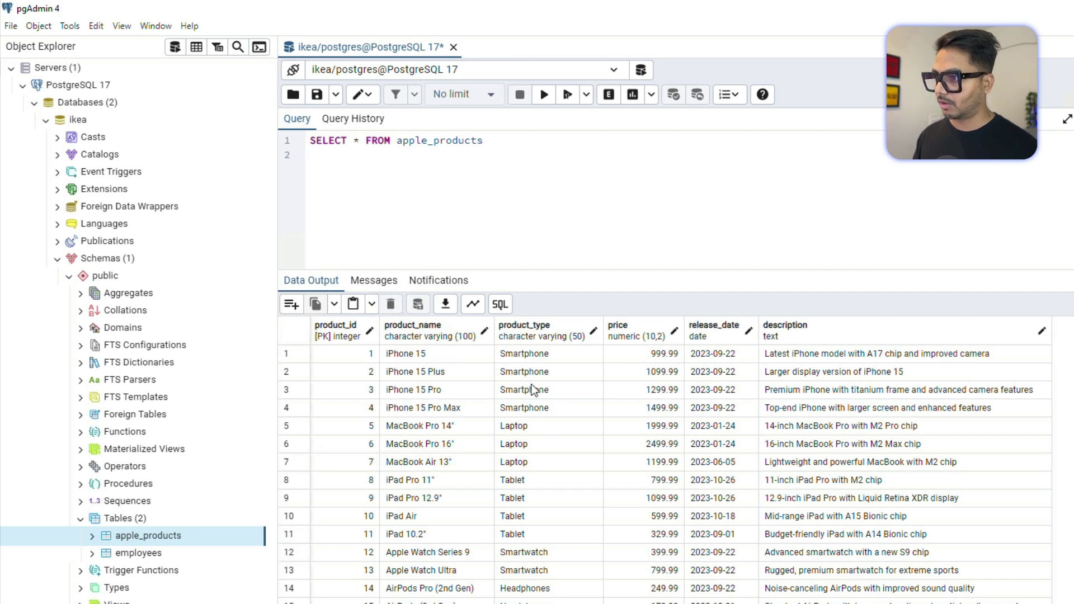
text(produi)
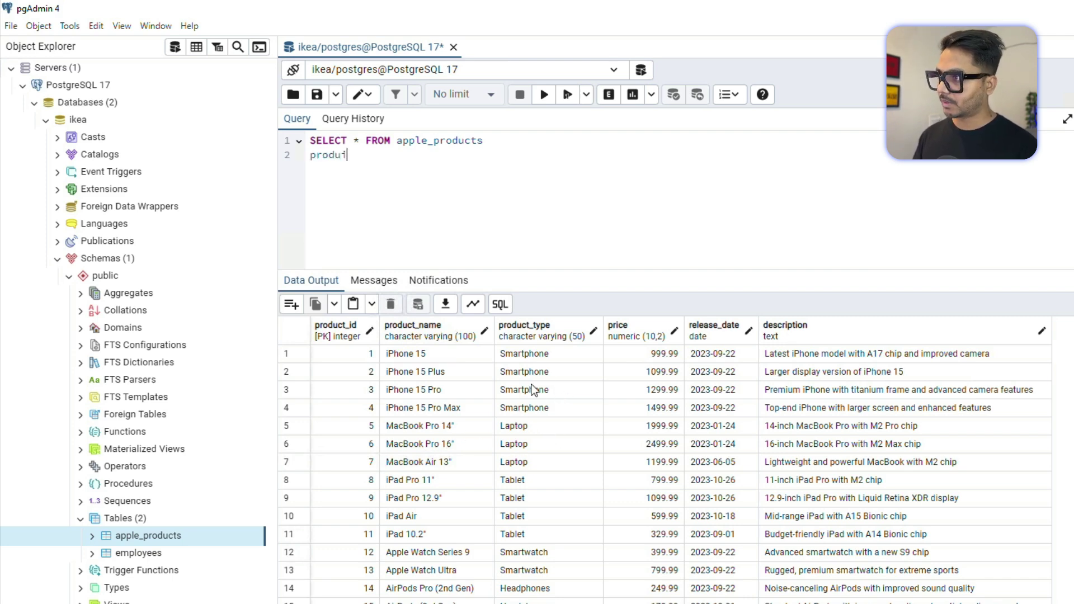
key(BackSpace)
text(ct_ty)
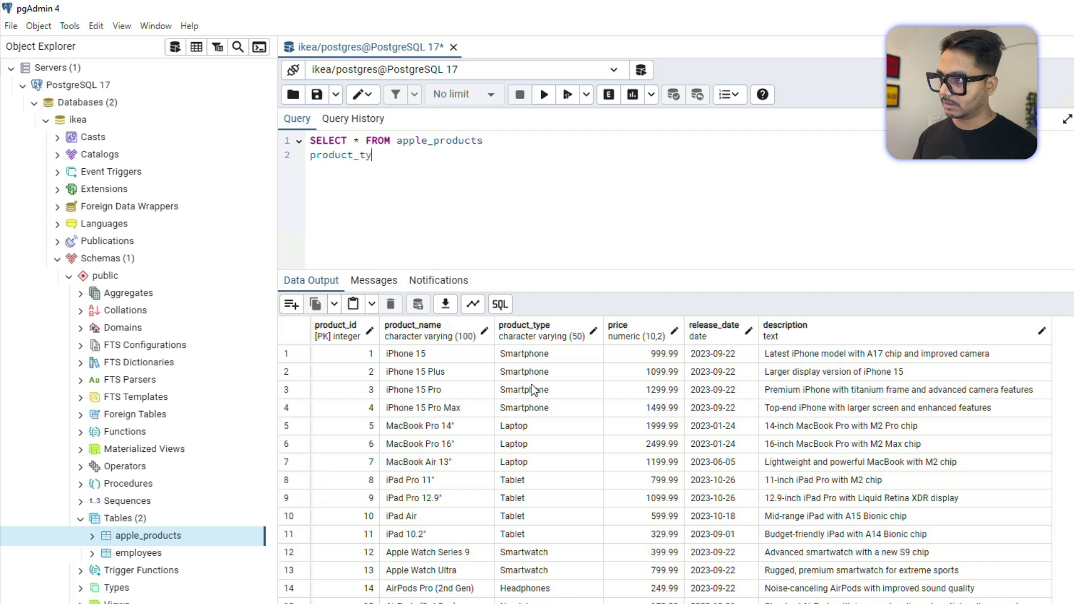
text(pe = )
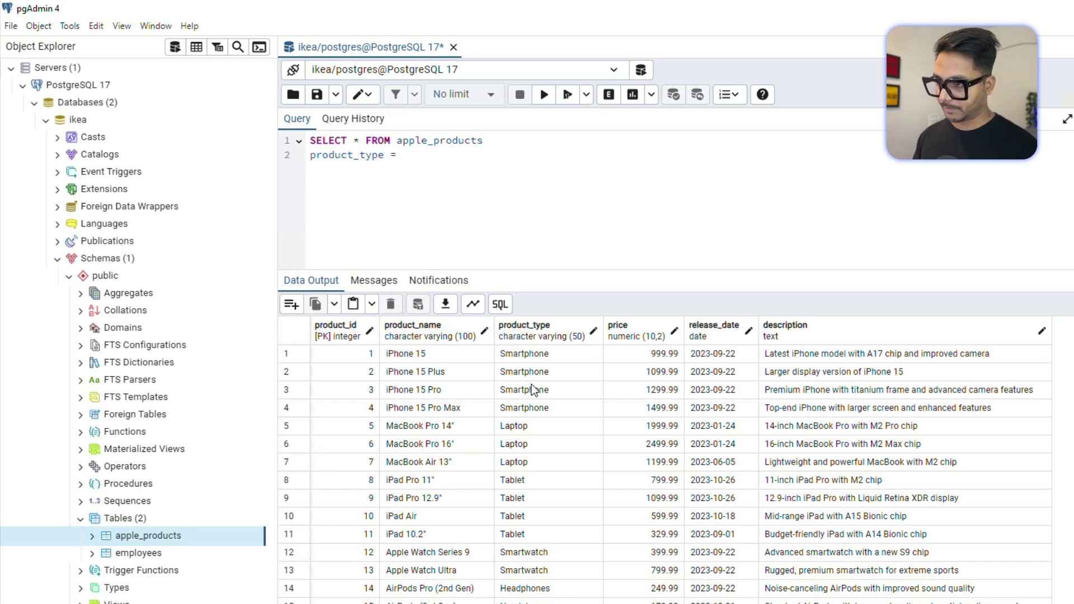
text('Laptop)
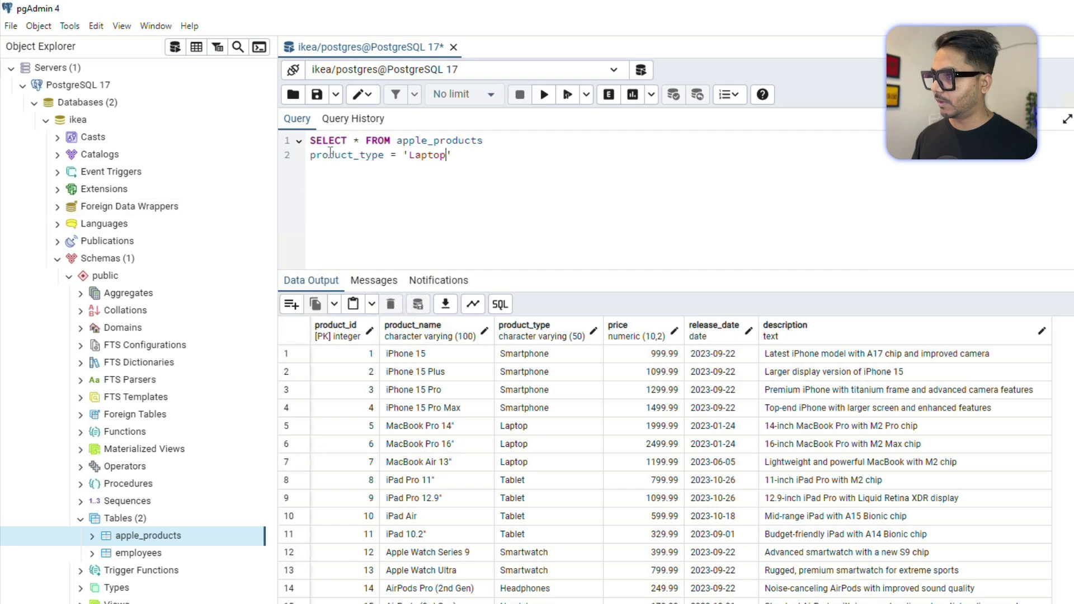
click(311, 155)
text(WHERE)
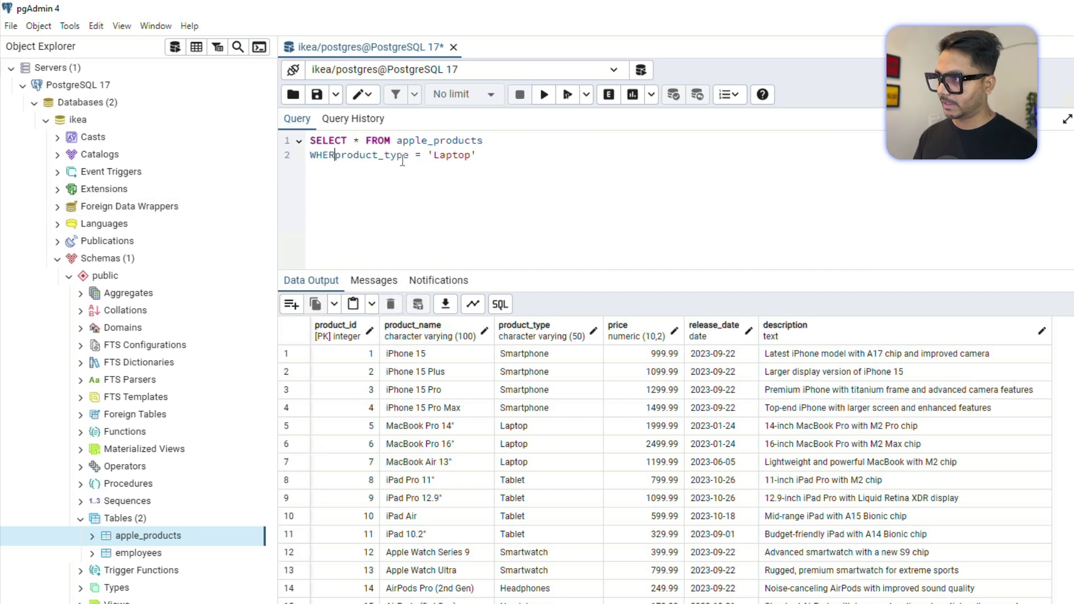
key(End)
text(;)
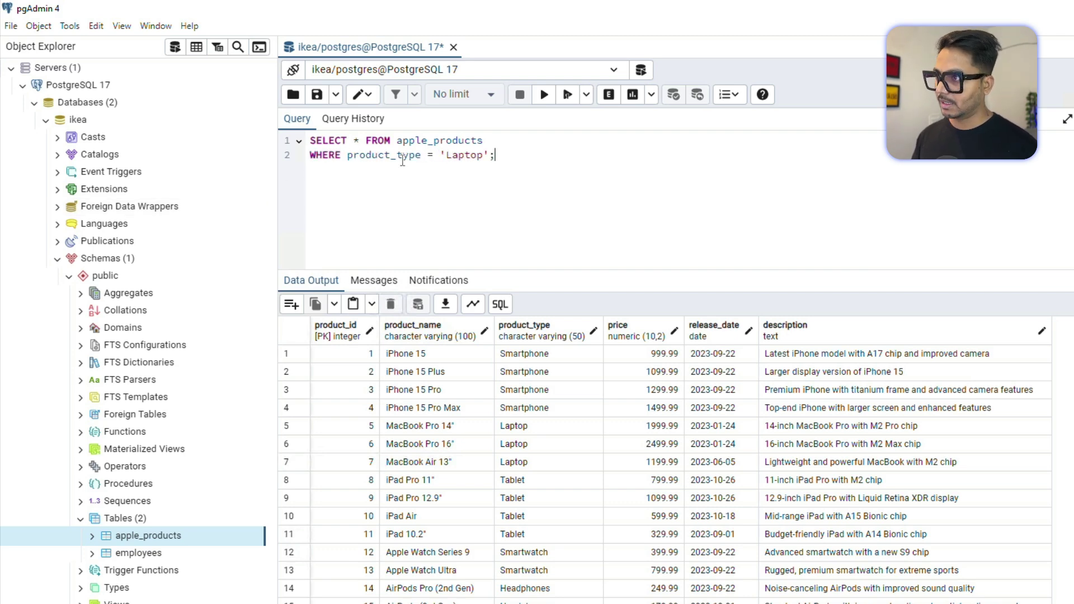
Run the Laptop query, returning three rows, and submit it as Power BI's SQL statement.
key(ctrl+a)
key(ctrl+c)
click(546, 95)
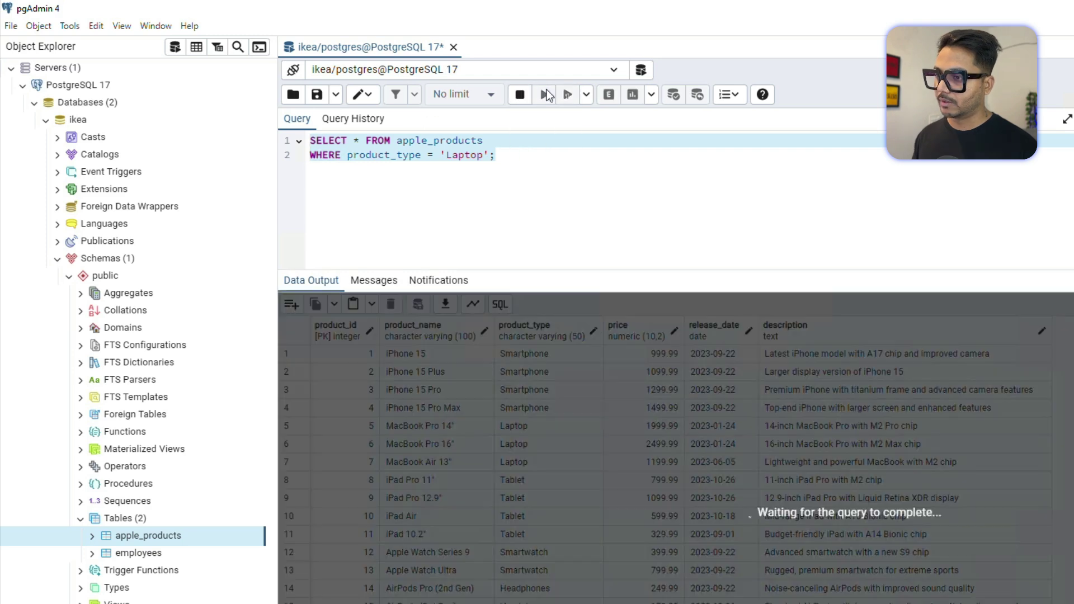
shift+click(643, 389)
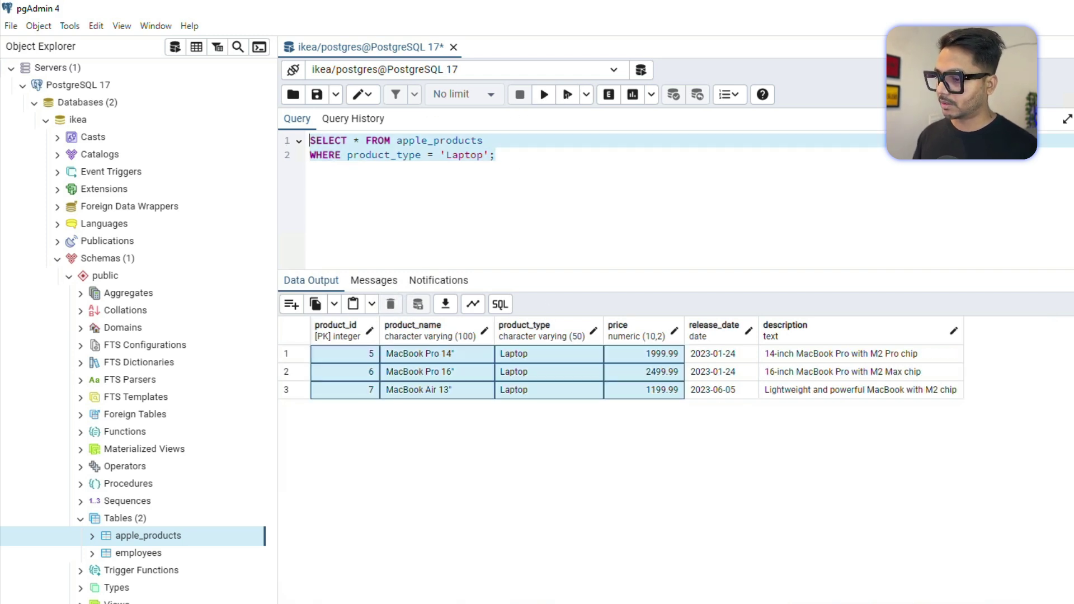
key(alt+Tab)
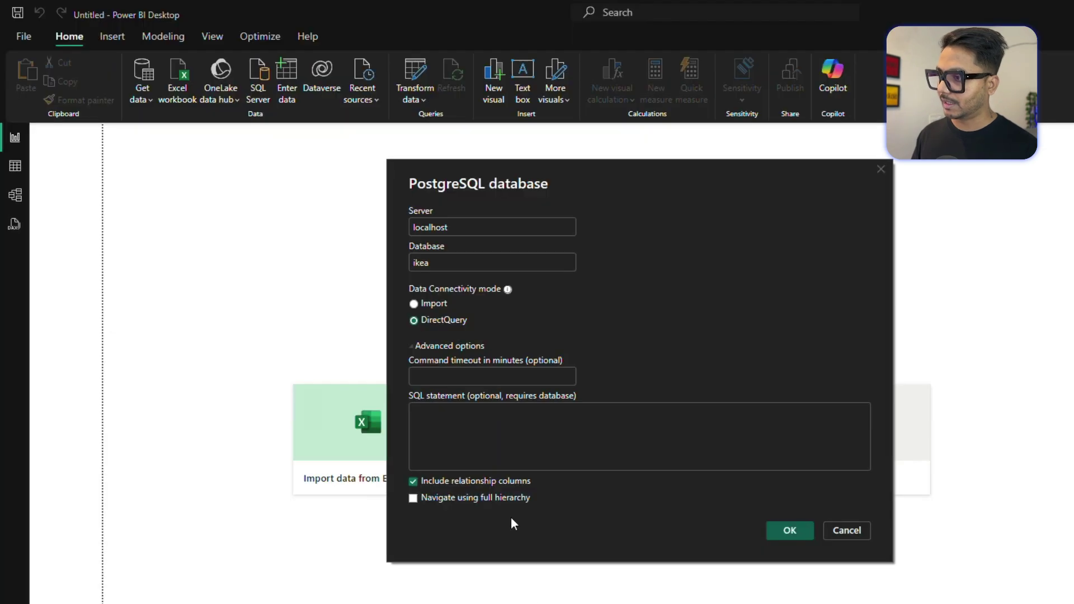
click(475, 436)
key(ctrl+v)
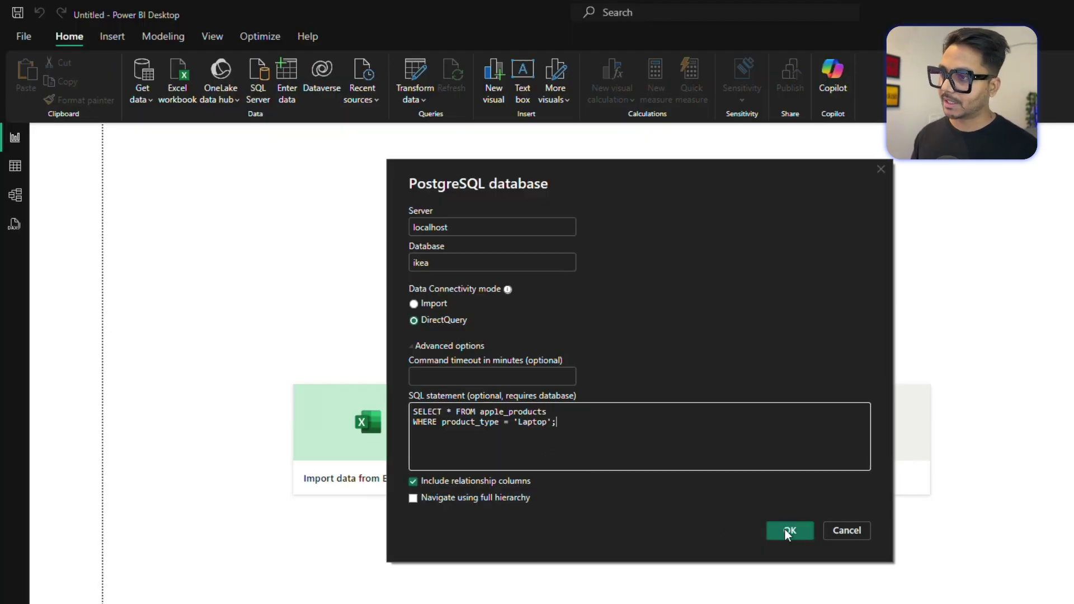
click(784, 529)
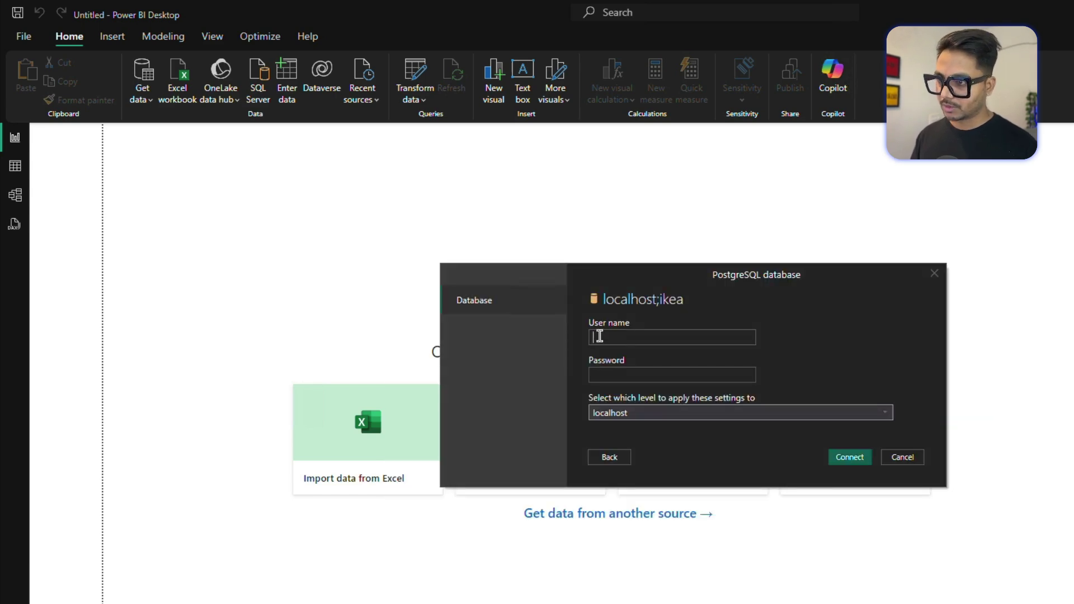
Enter the database user name and password for localhost;ikea and start connecting.
text(postgres)
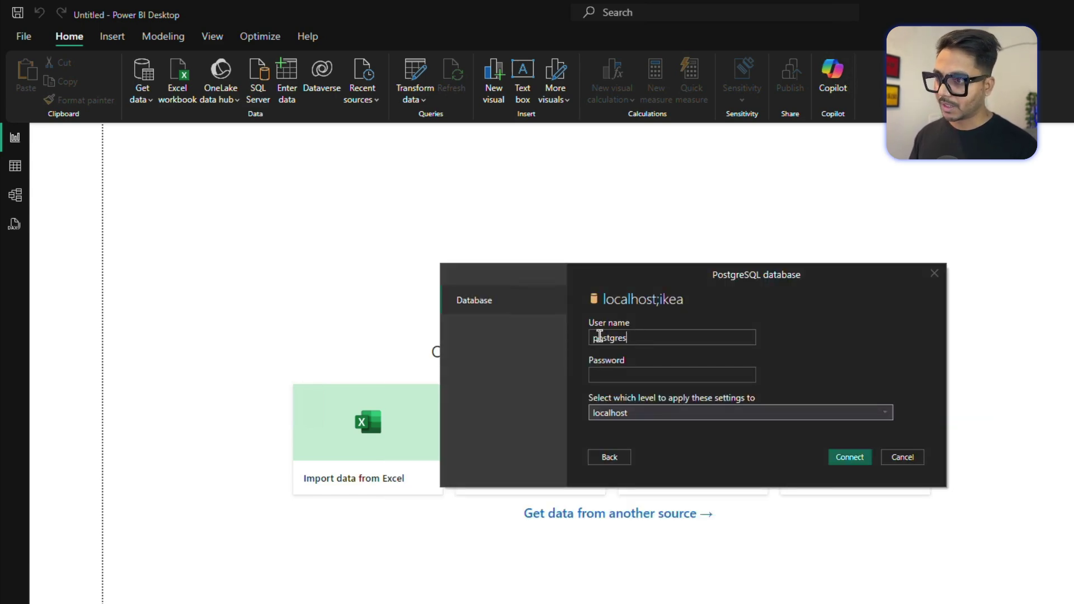
click(608, 371)
text(admin)
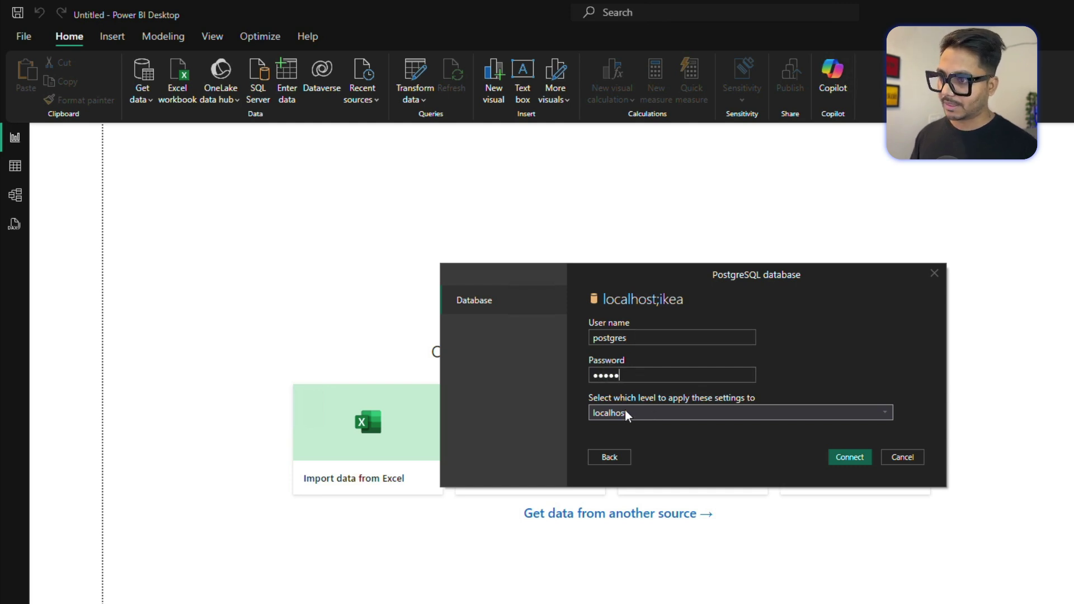
click(843, 454)
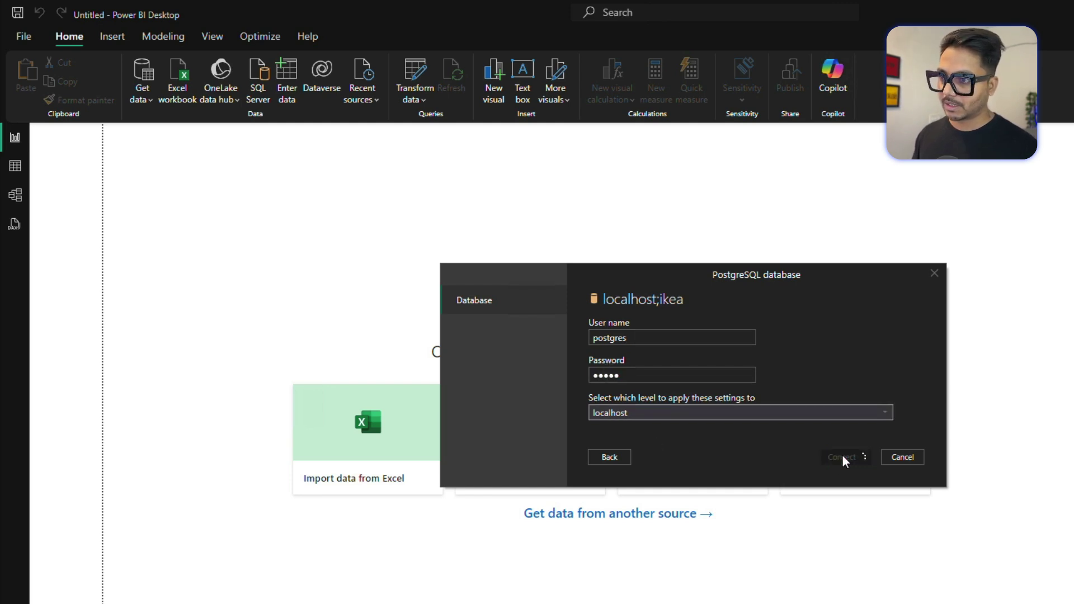
Accept the unencrypted connection warning, retry after the 42601 syntax error, then return to editing.
click(832, 414)
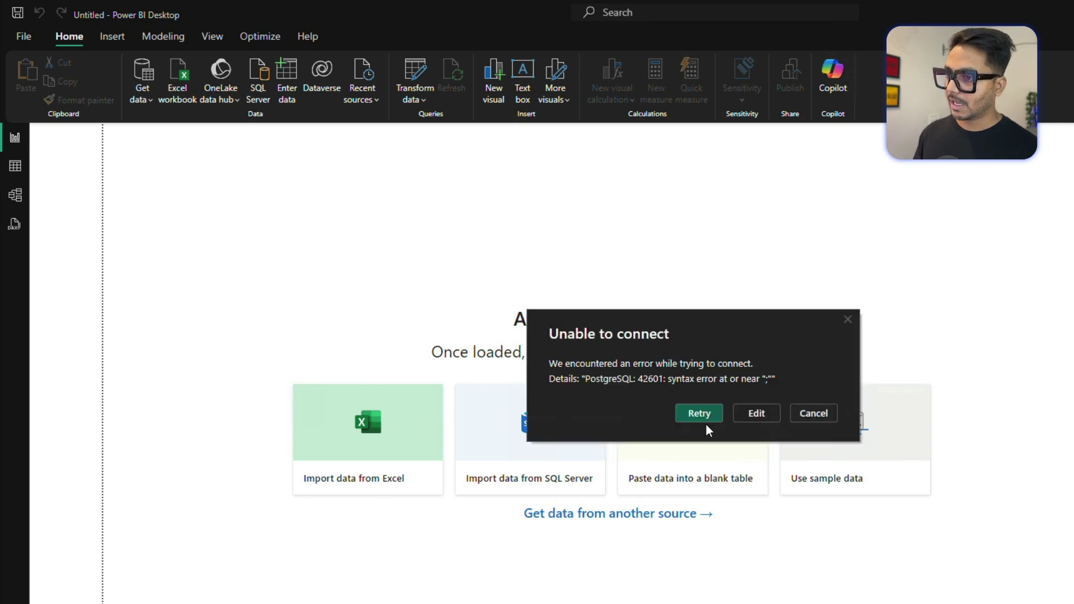
click(703, 413)
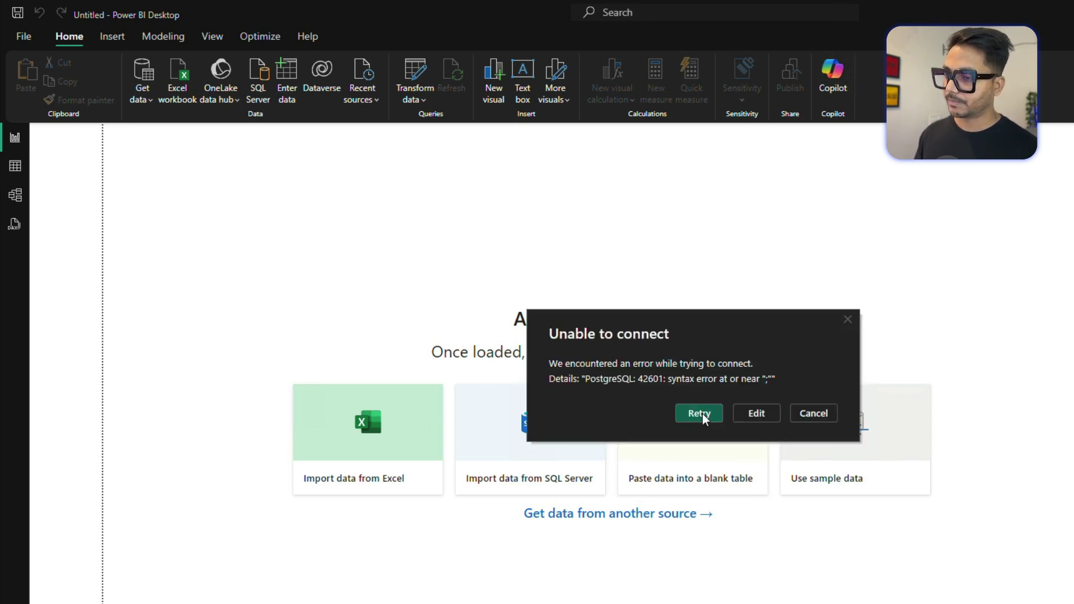
click(755, 414)
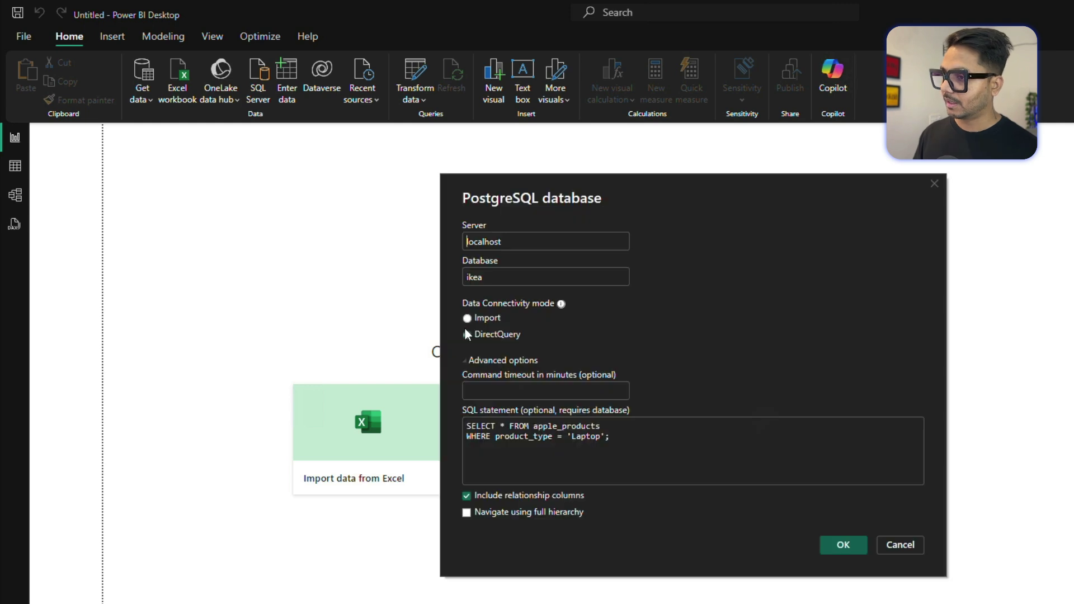
Remove the trailing semicolon from the SQL statement and reconnect to preview the three Laptop rows.
click(467, 334)
click(631, 437)
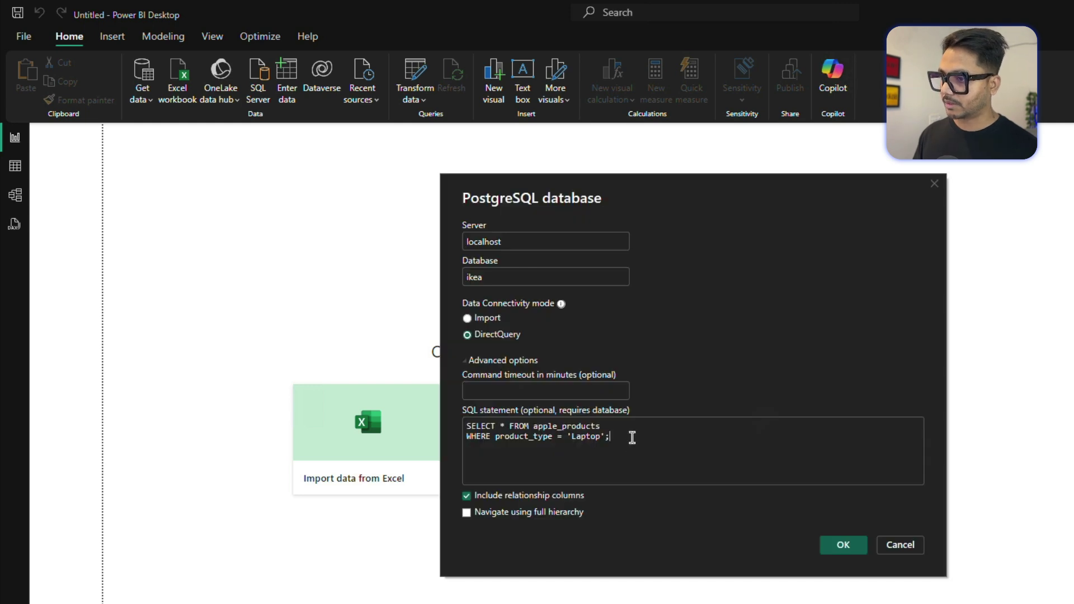
key(BackSpace)
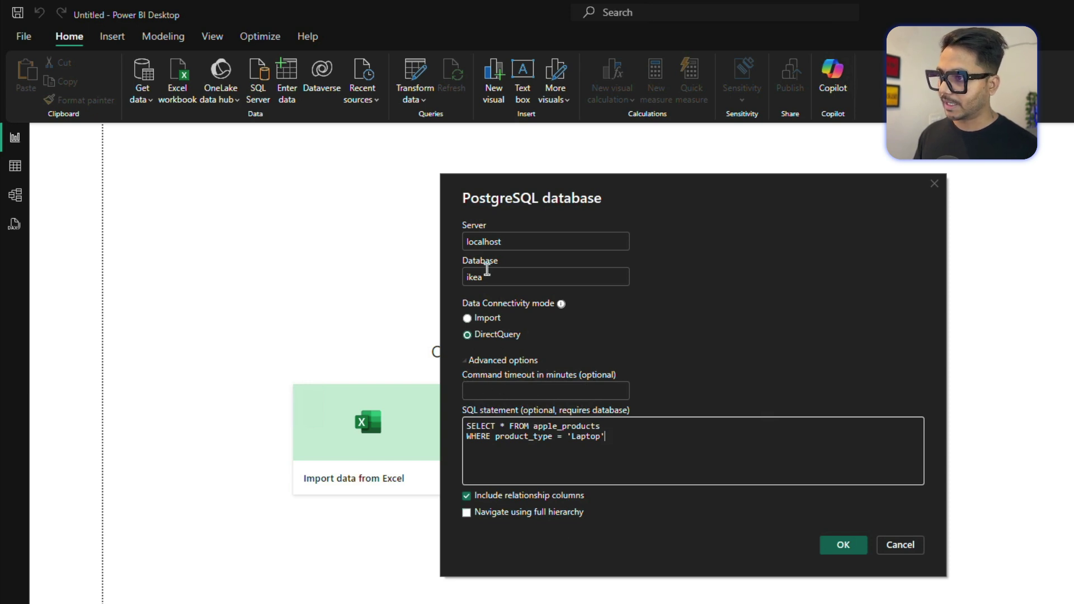
click(847, 542)
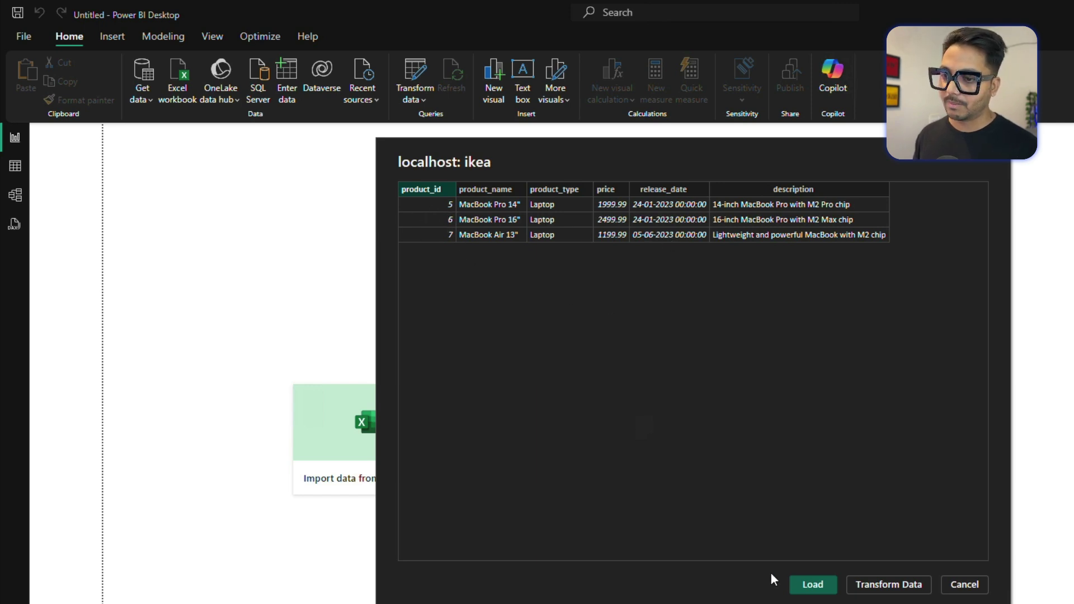
Close the localhost: ikea preview of the three laptop rows.
click(886, 585)
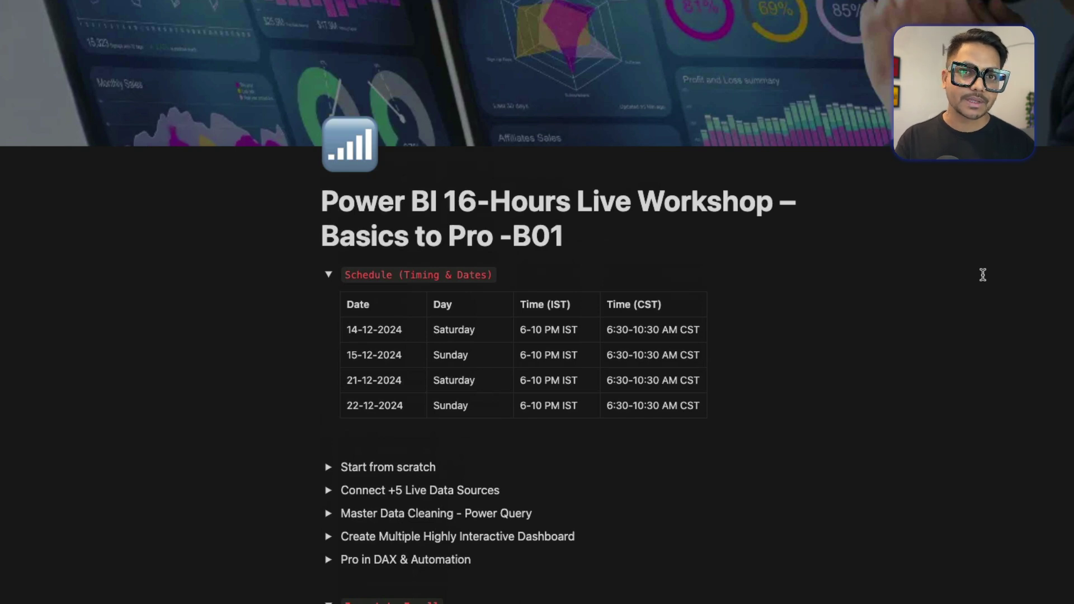
Zoom in on the Notion workshop page and highlight the four session dates and first CST time.
key(ctrl+equal)
key(ctrl+equal)
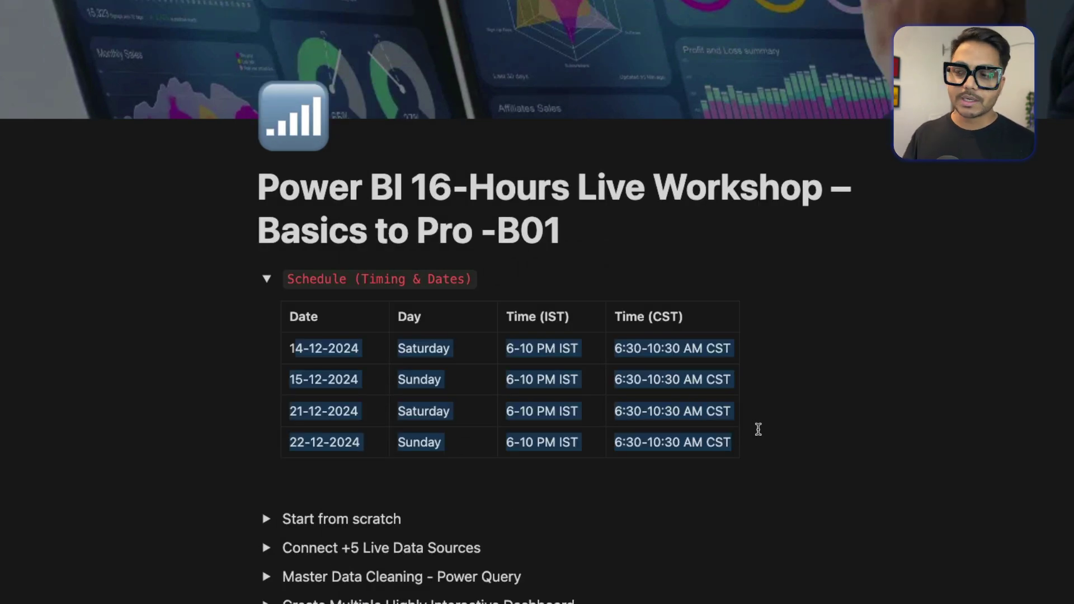
drag(294, 349, 351, 349)
drag(290, 380, 344, 382)
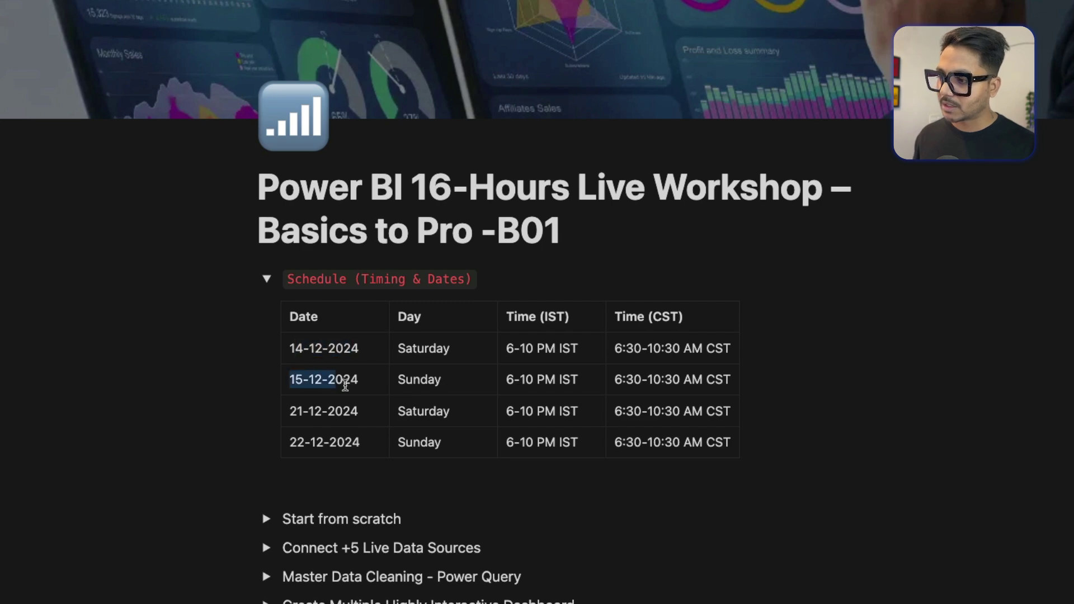
drag(284, 412, 342, 412)
drag(292, 443, 363, 443)
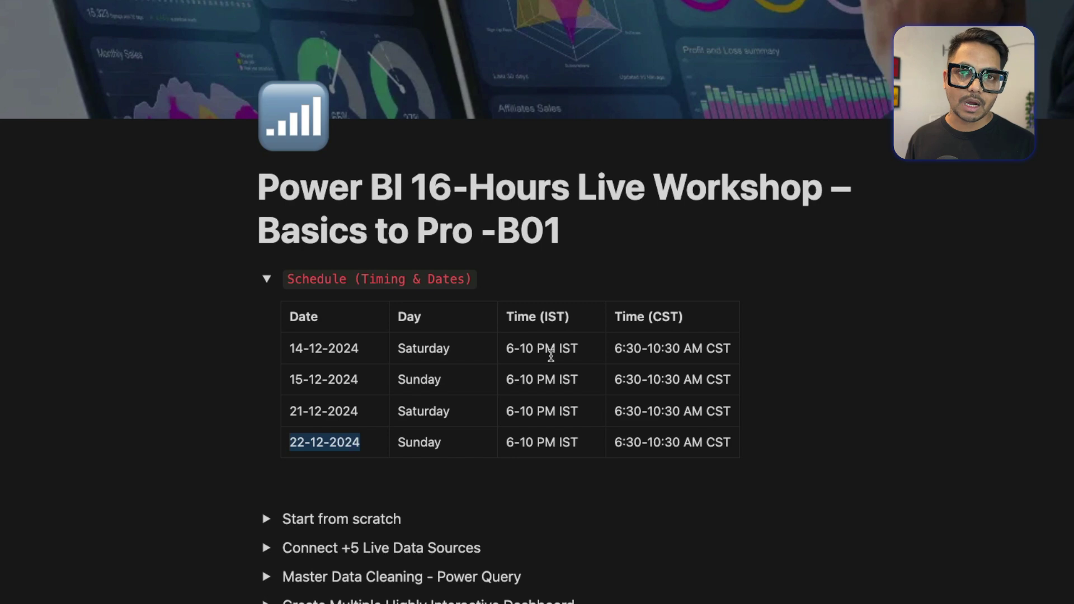
drag(610, 348, 704, 351)
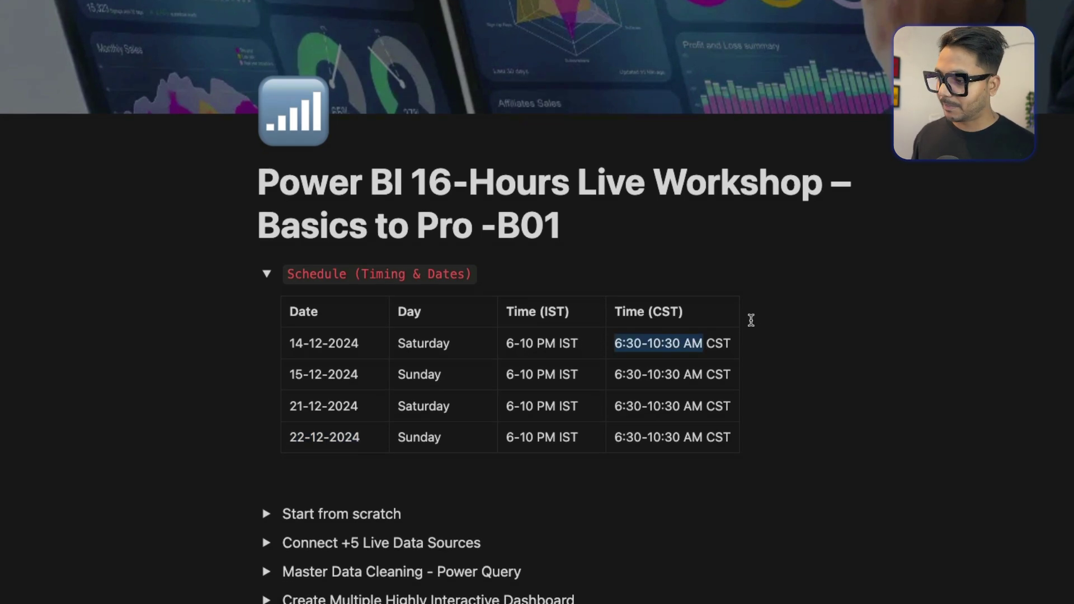
scroll(391, 271, down, 5)
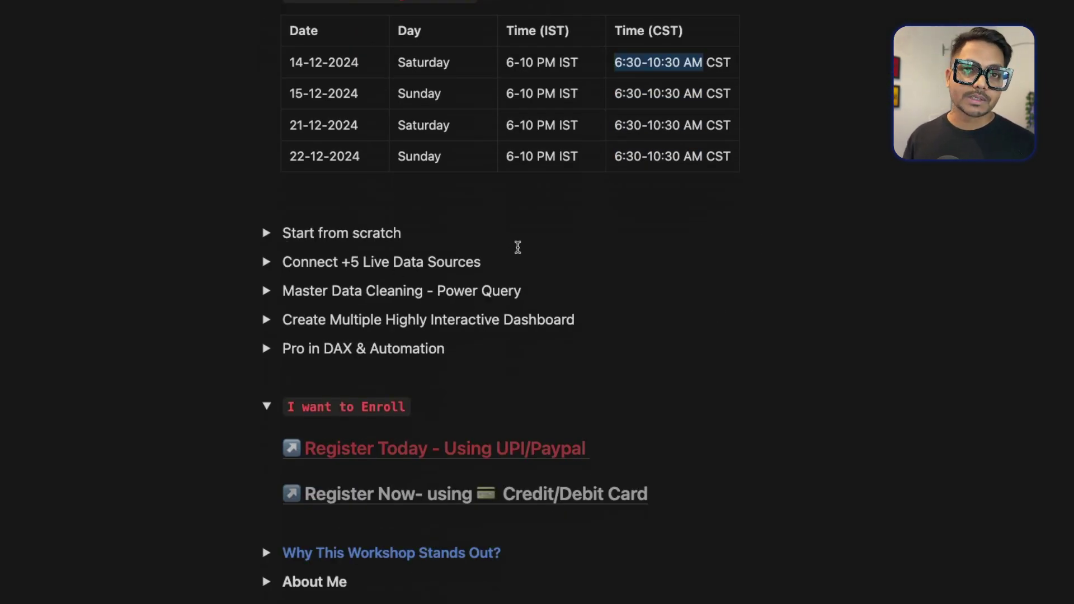
scroll(576, 237, up, 1)
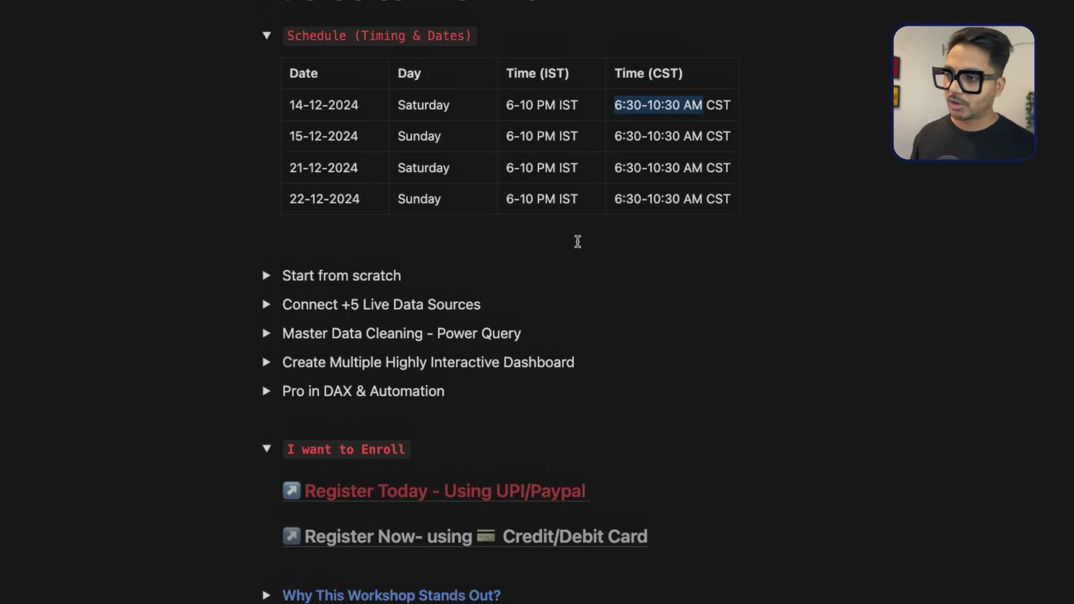
scroll(447, 234, down, 3)
Expand Start from scratch and highlight its topics, from What is Power BI? to Installing Power BI Desktop.
click(266, 119)
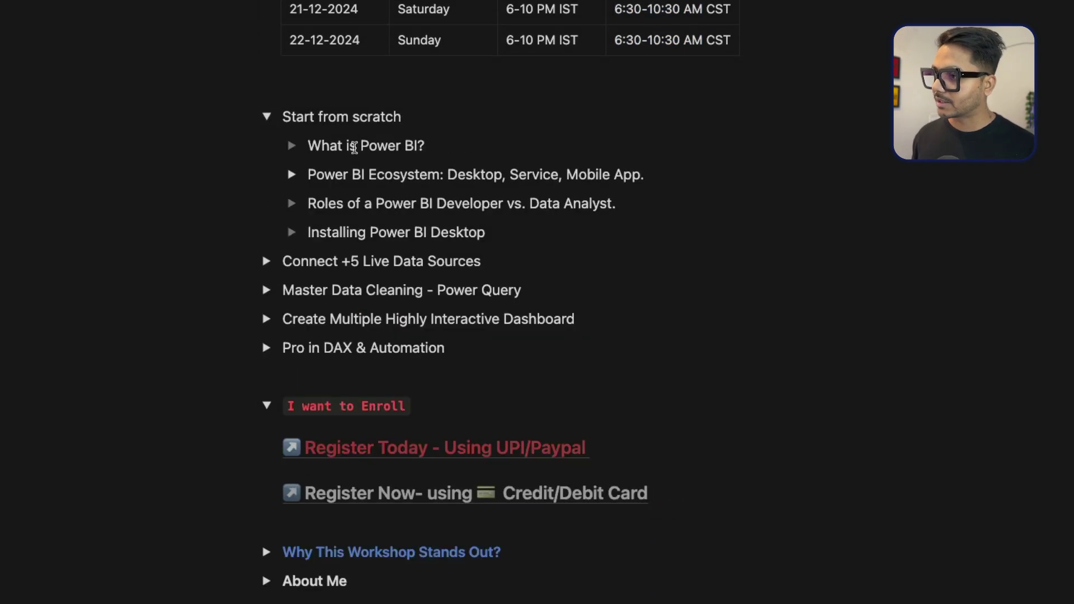
drag(308, 145, 430, 144)
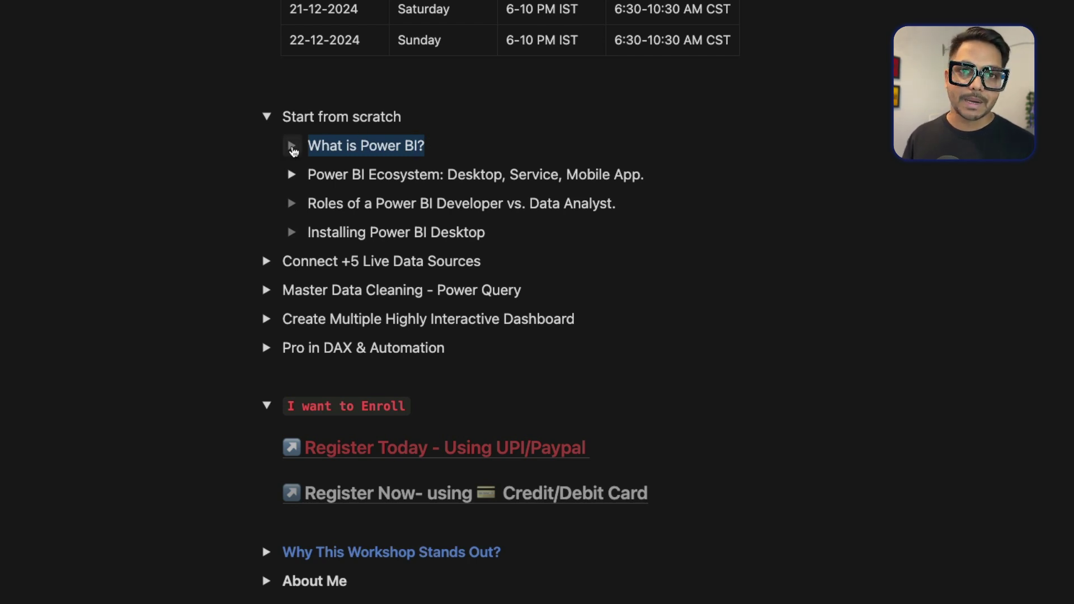
triple_click(324, 174)
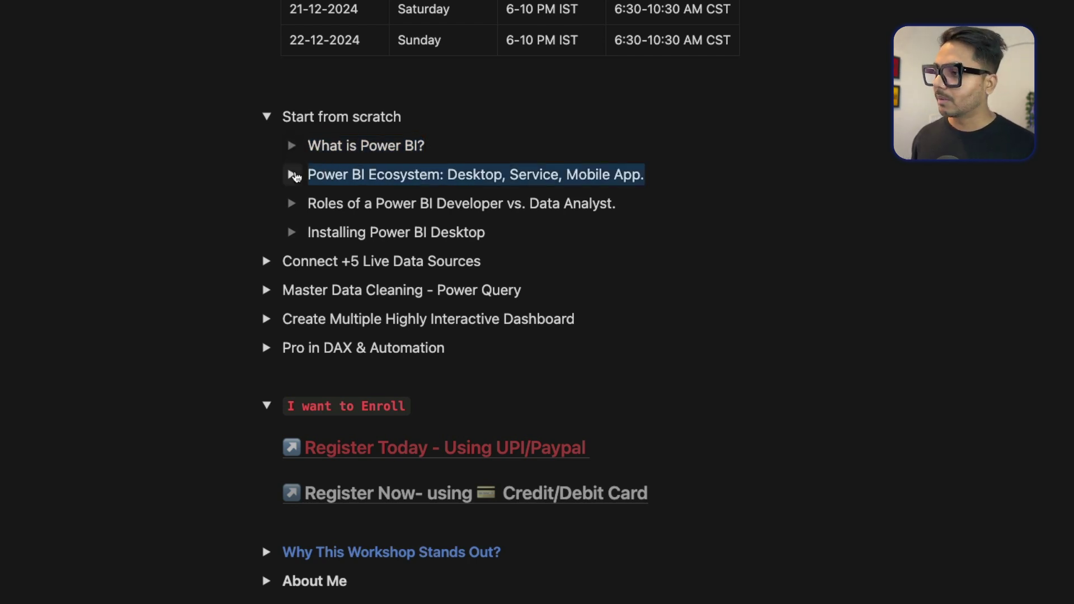
click(330, 172)
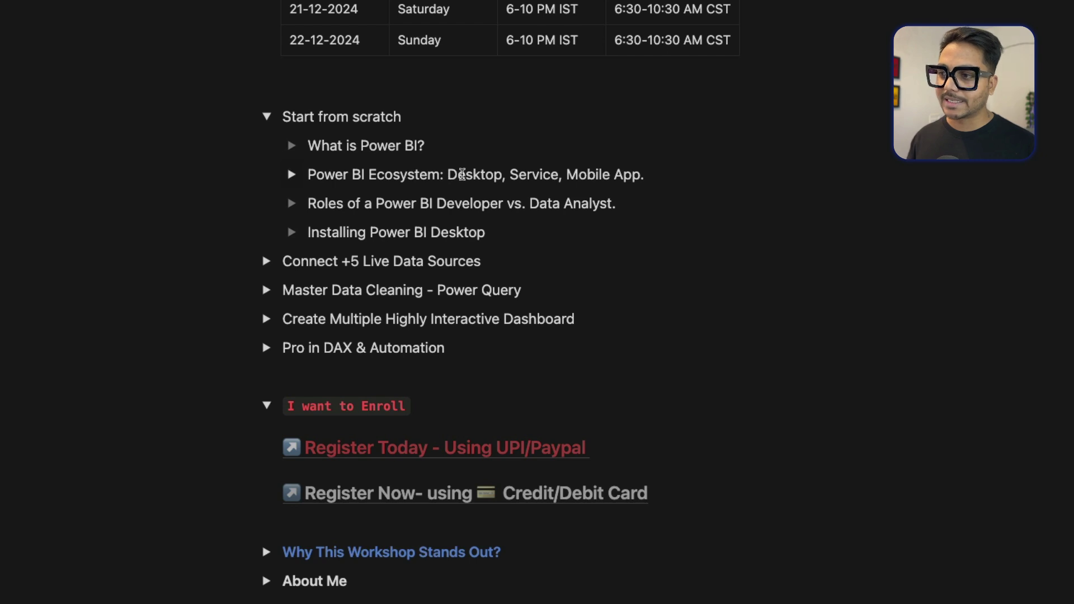
drag(449, 174, 495, 174)
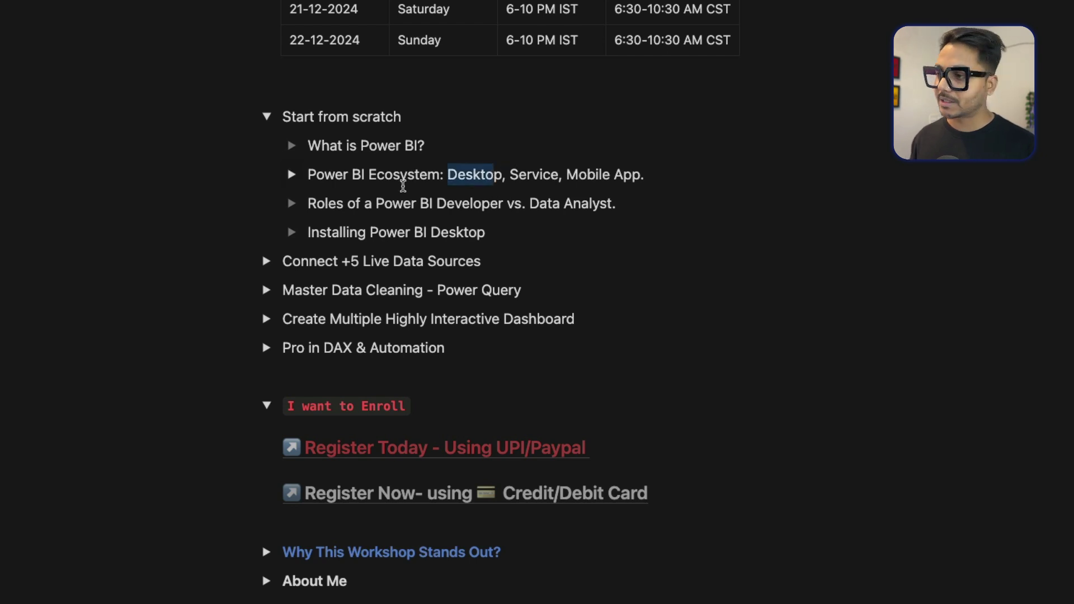
triple_click(336, 232)
scroll(271, 154, down, 2)
Expand Connect +5 Live Data Sources and its Data Modelling topic, highlighting the managing relationships line.
click(267, 144)
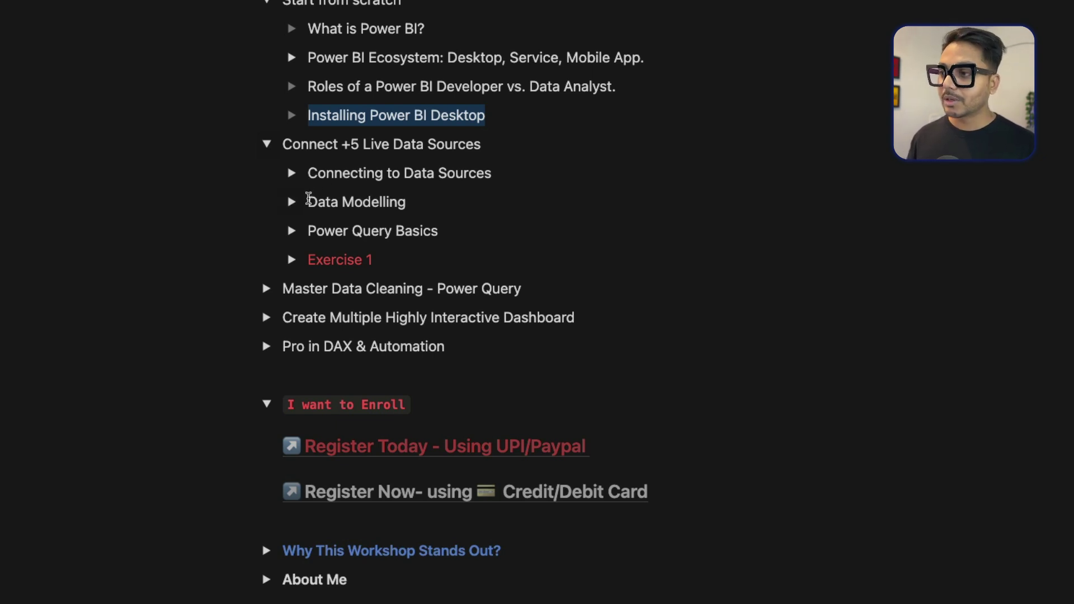
click(295, 205)
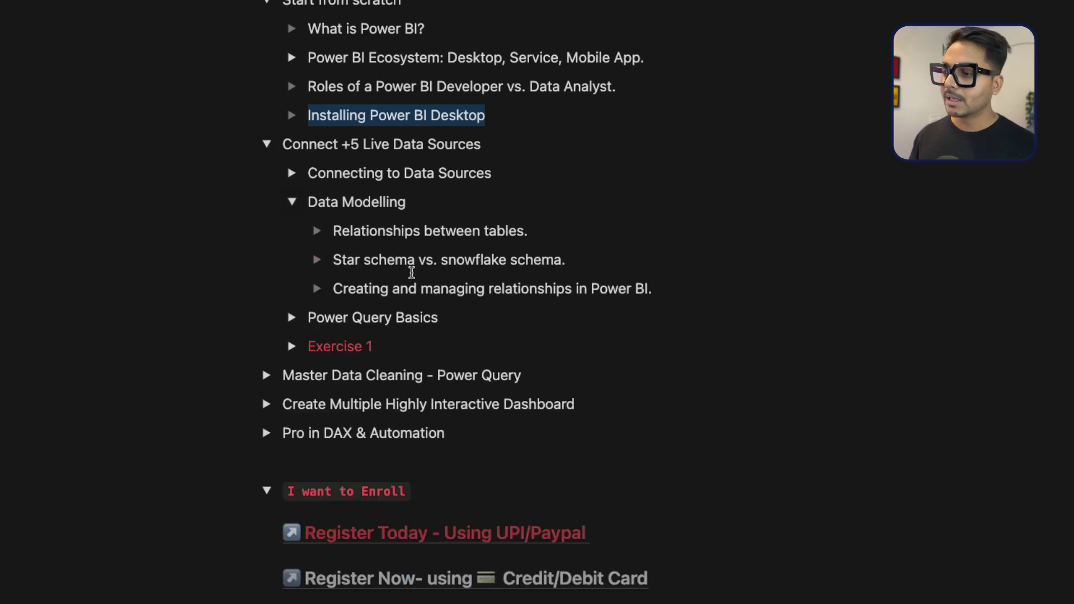
triple_click(391, 289)
scroll(330, 90, down, 4)
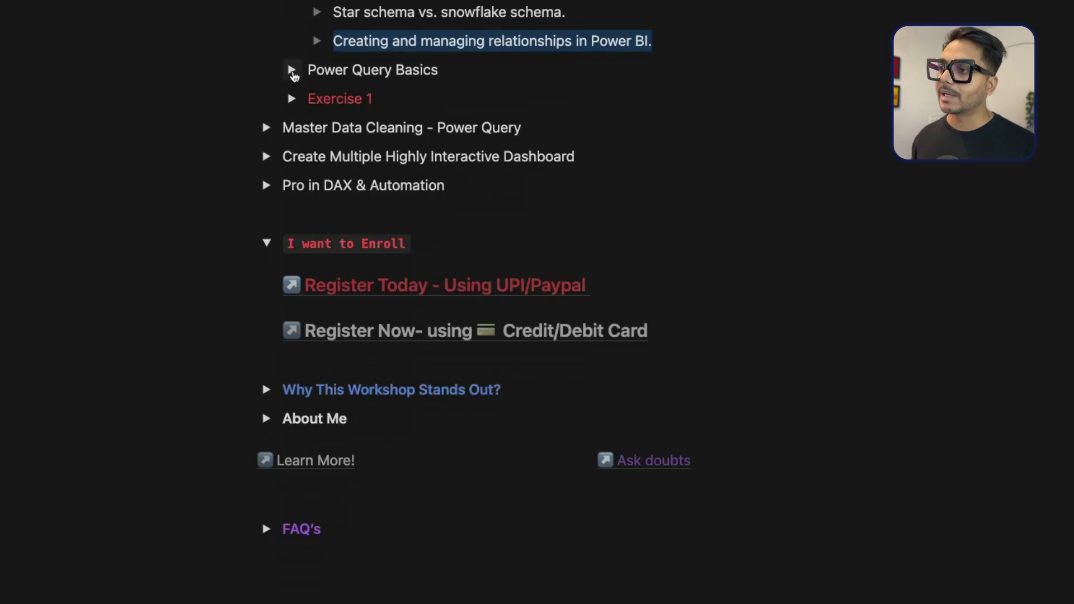
Toggle the Power Query Basics topic open and closed, leaving it collapsed.
click(291, 70)
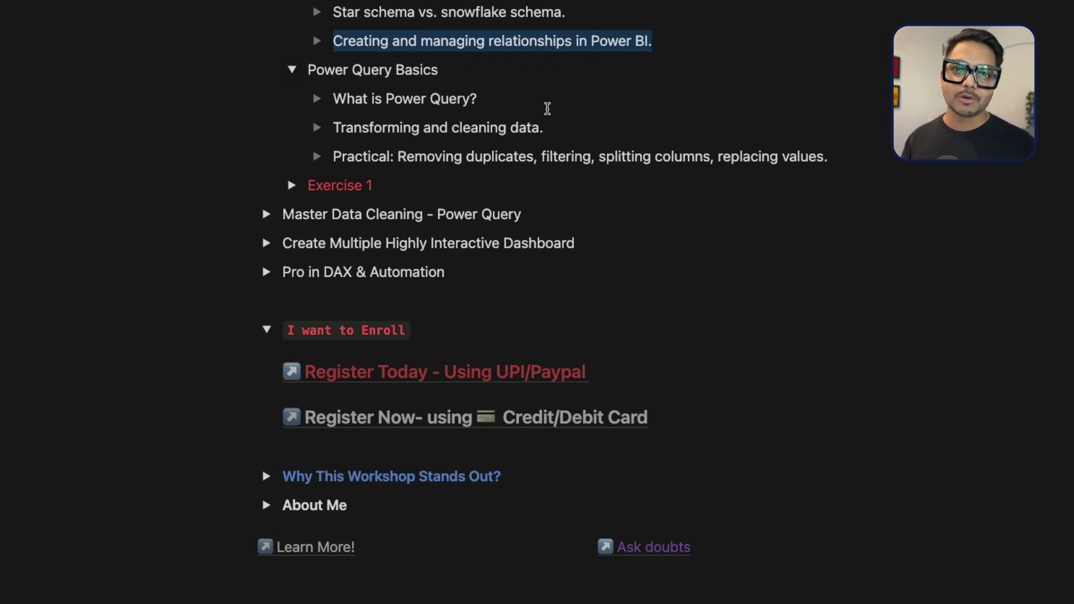
click(292, 70)
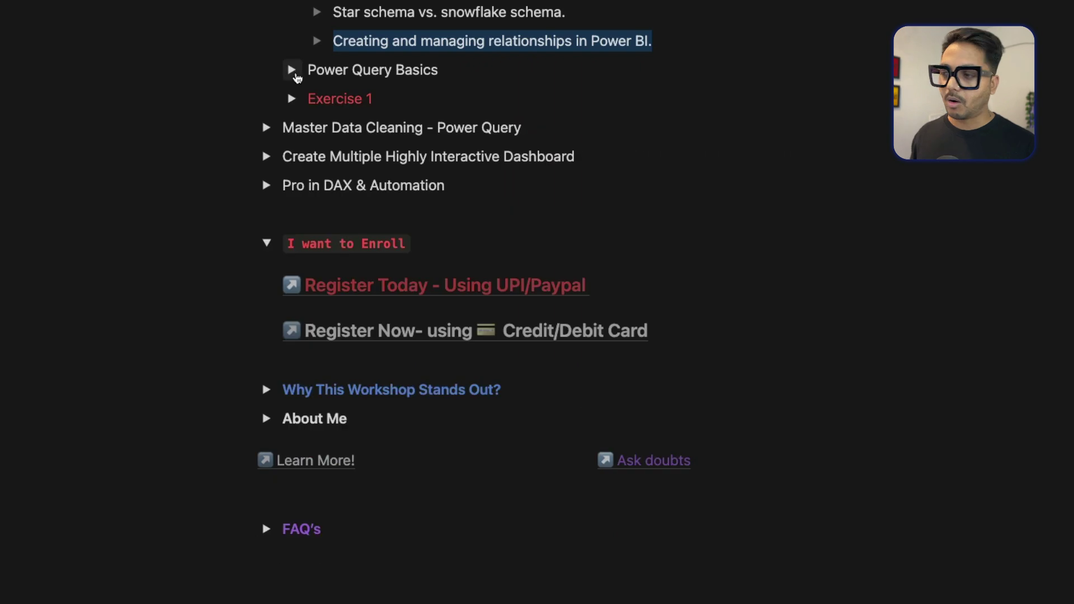
click(292, 70)
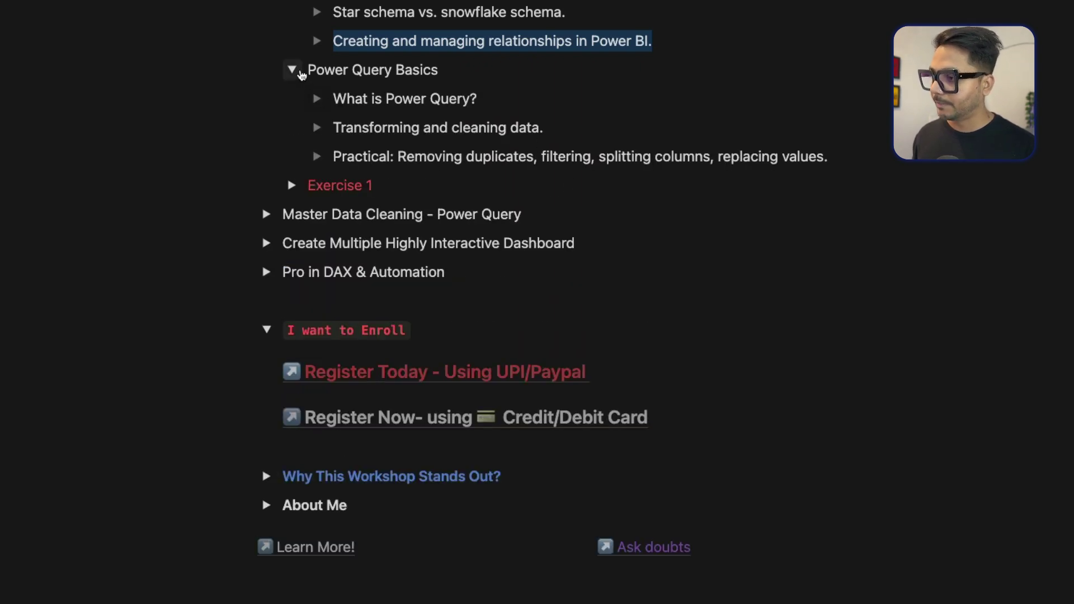
click(292, 70)
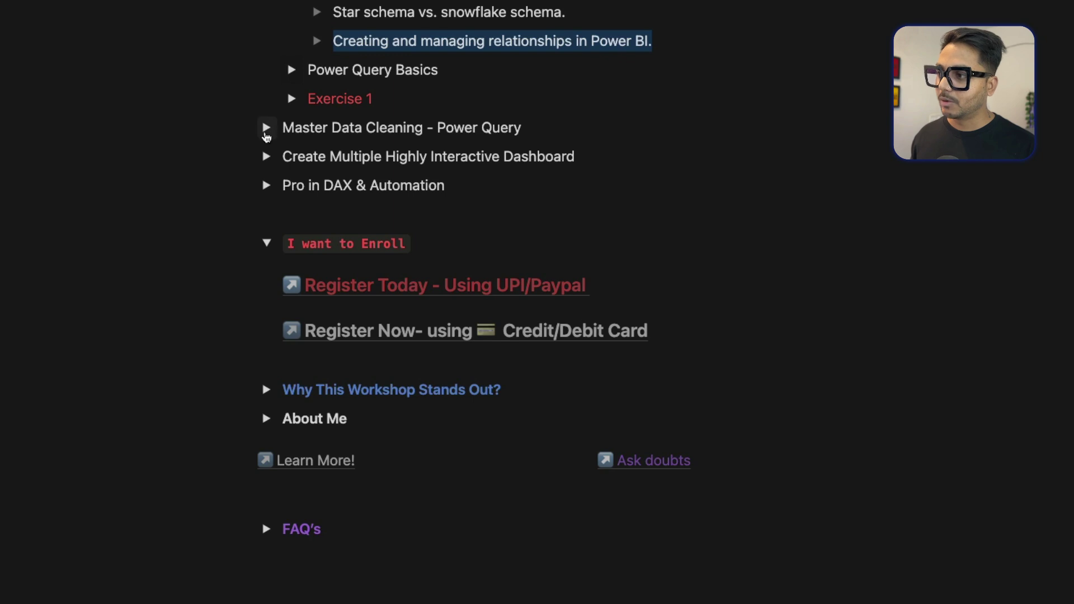
Expand Master Data Cleaning and Advanced Power Query Concepts, highlighting topics from M Language basics to Grouping data.
click(266, 128)
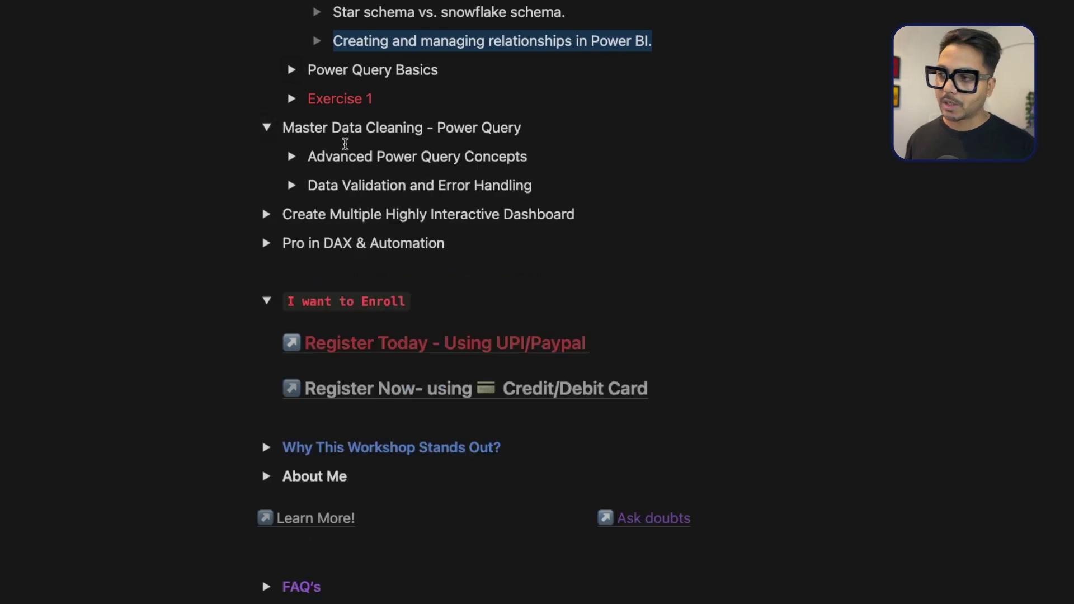
drag(333, 128, 523, 126)
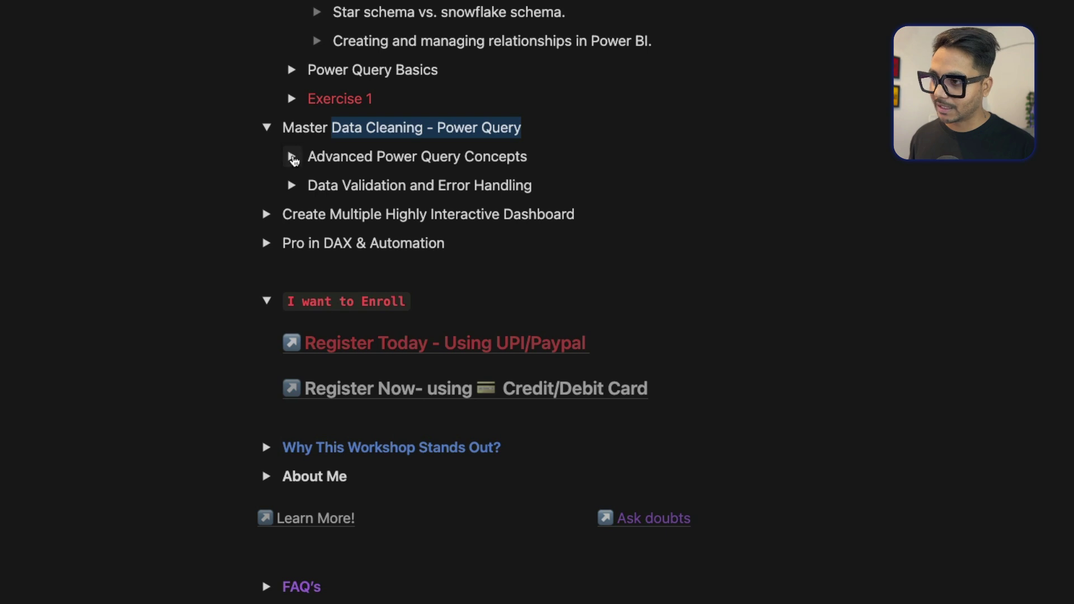
click(292, 158)
drag(330, 184, 465, 184)
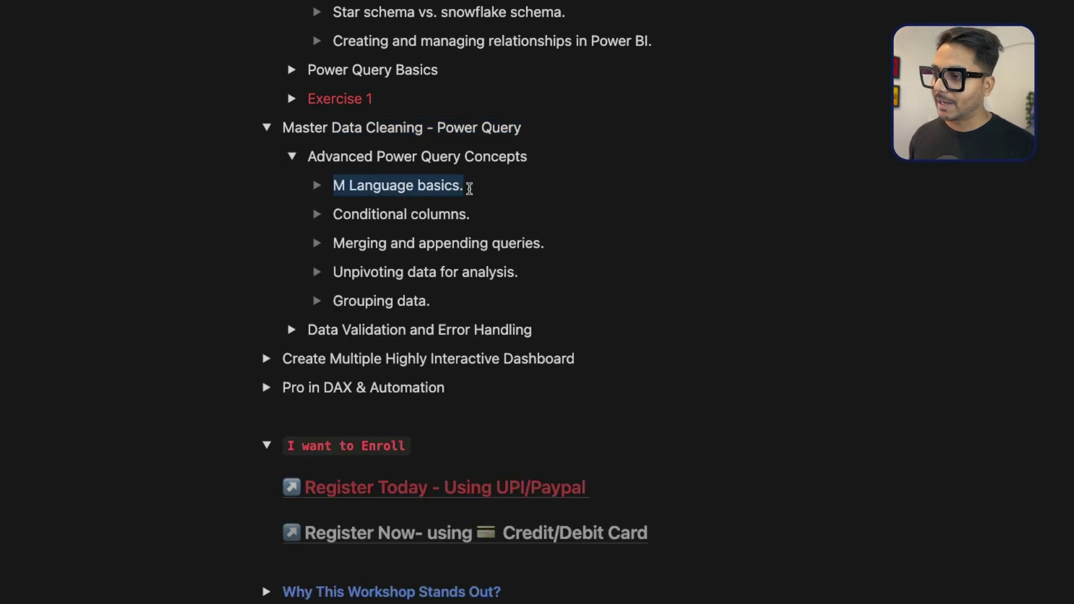
drag(333, 215, 482, 214)
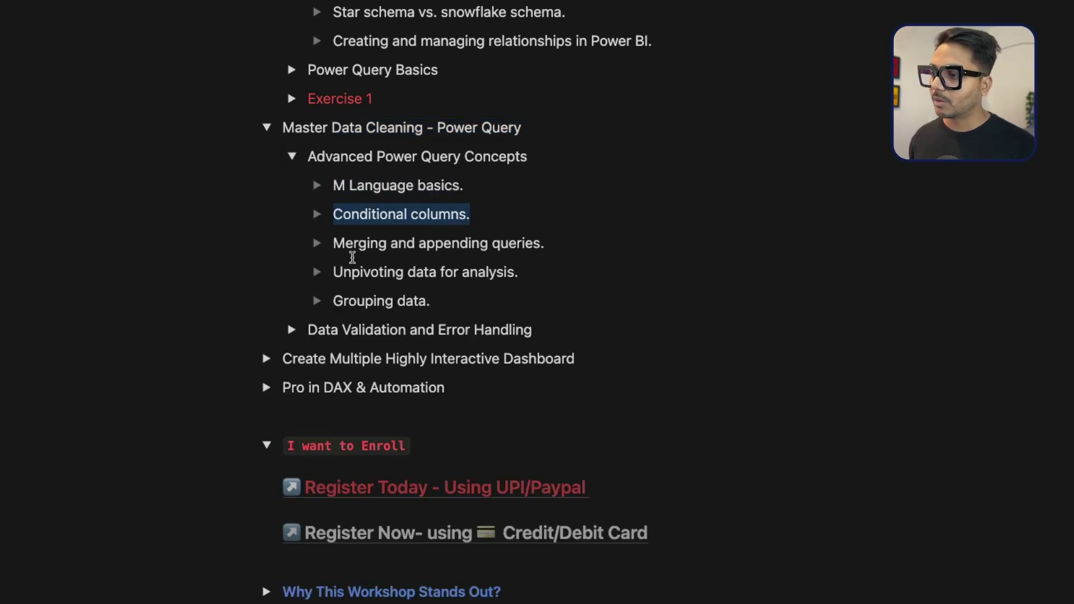
drag(546, 242, 452, 244)
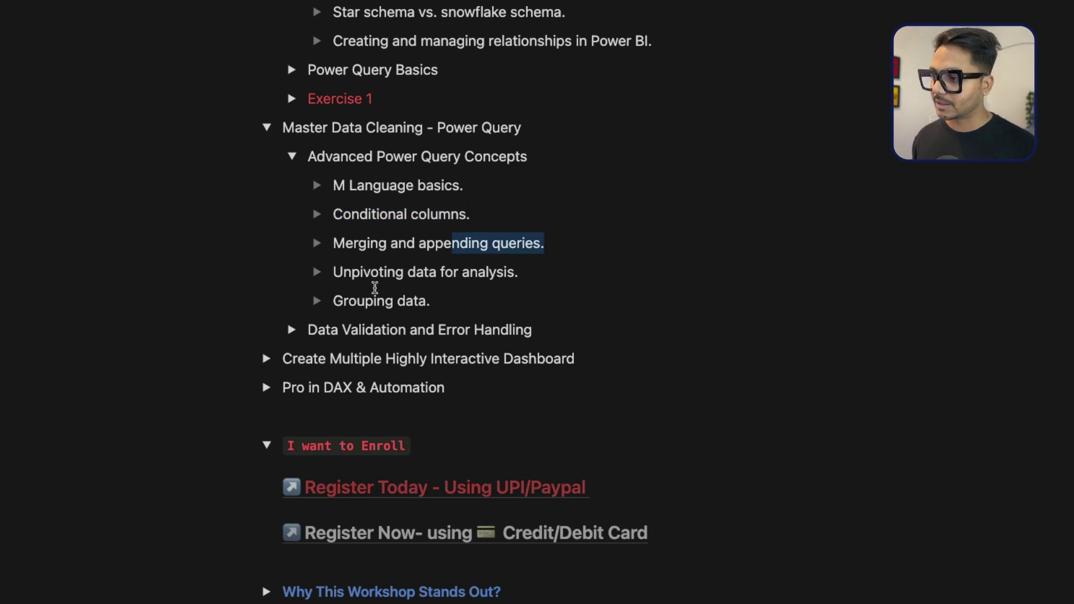
drag(334, 301, 449, 303)
Highlight Data Validation and Error Handling, collapse the Dashboard section, and scroll to Capstone Project - Automation.
scroll(460, 280, down, 3)
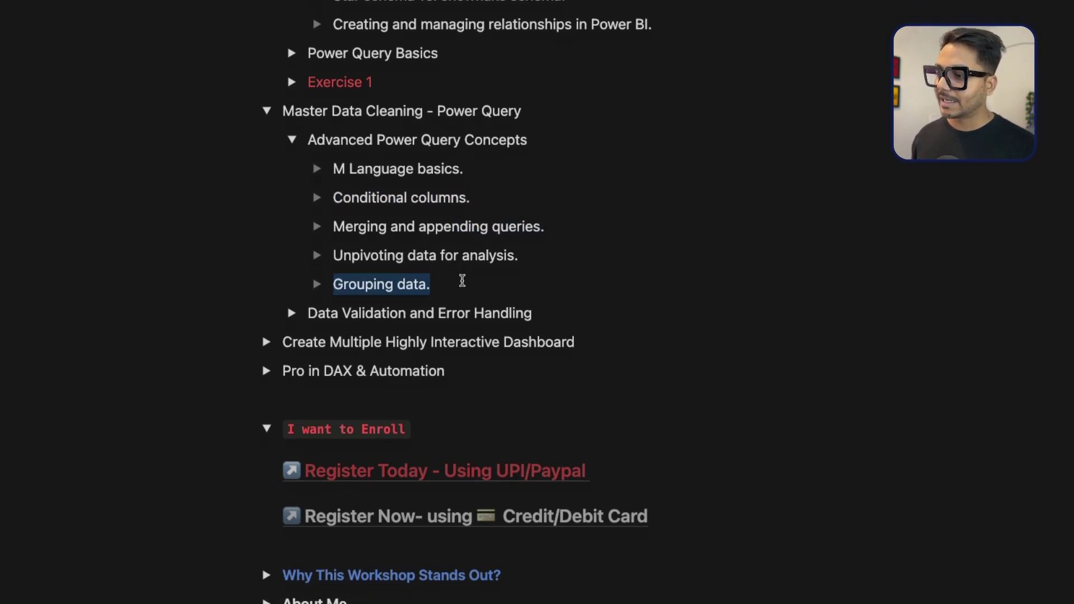
triple_click(330, 257)
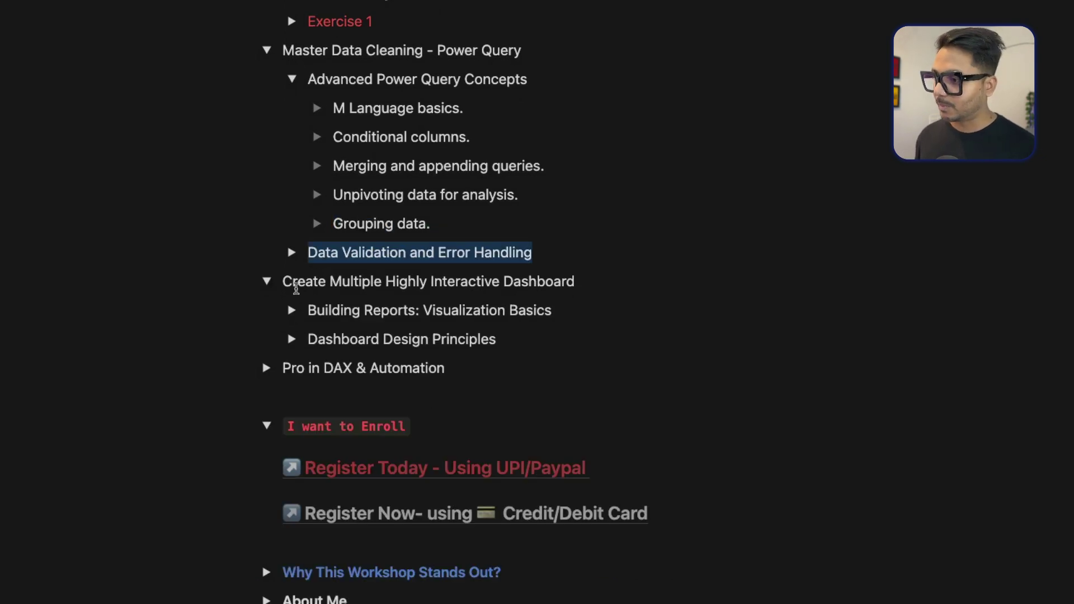
click(267, 282)
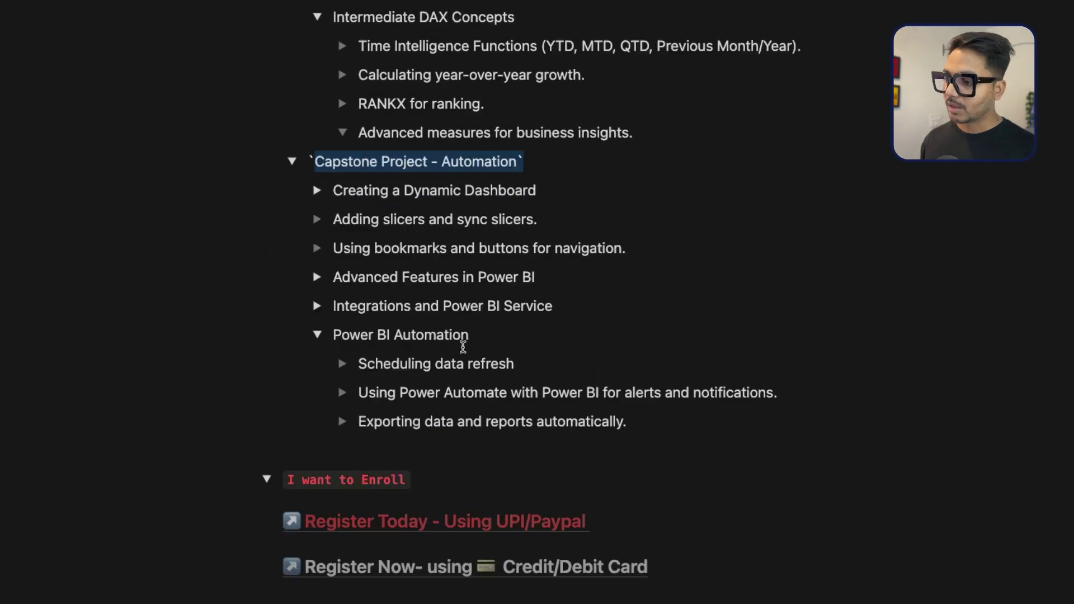
scroll(483, 293, down, 2)
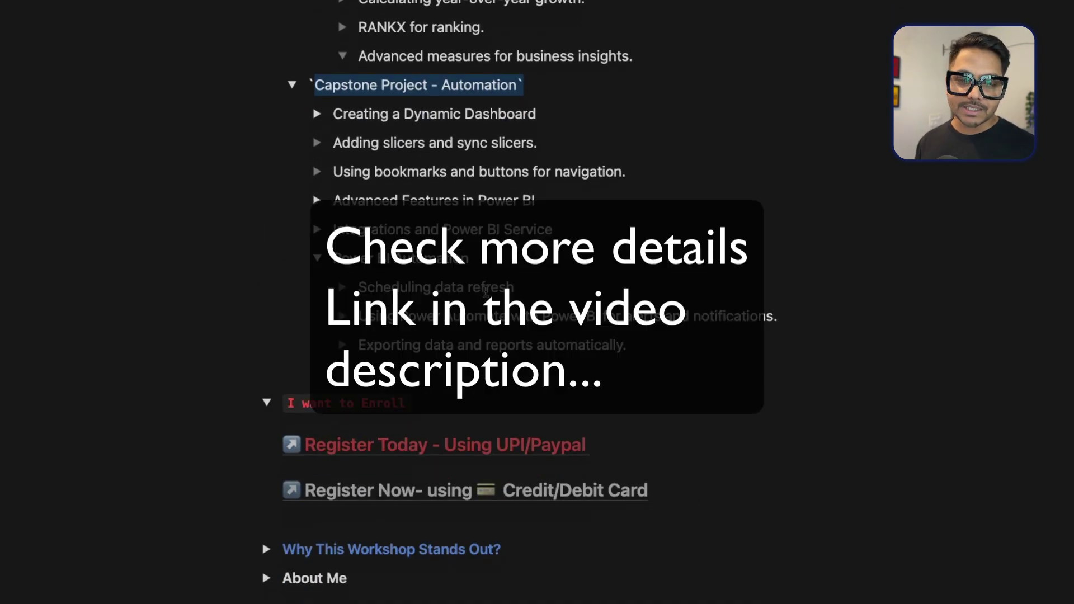